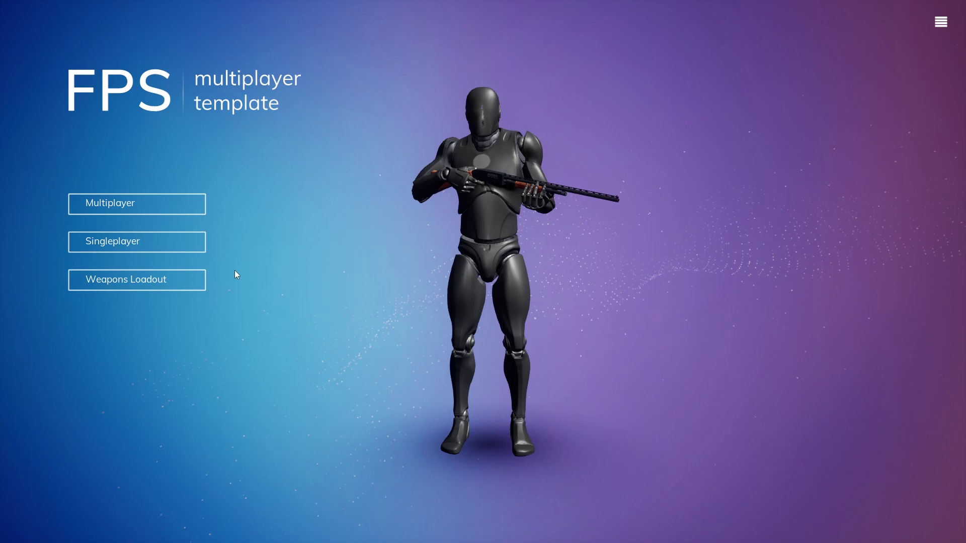
Step: Create a new custom game mode for singleplayer and name it Fun Time
left_click(182, 242)
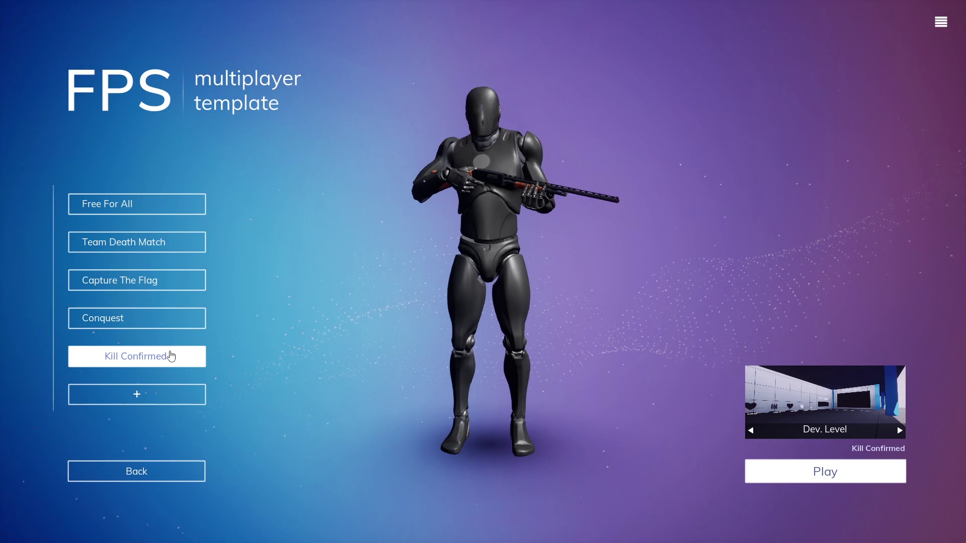
left_click(151, 404)
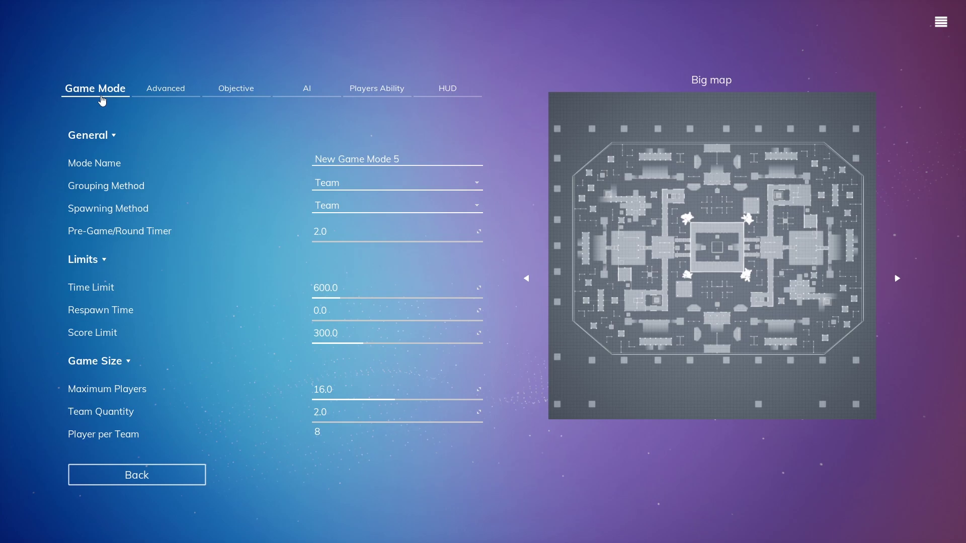
left_click(436, 164)
left_click_drag(436, 164, 203, 152)
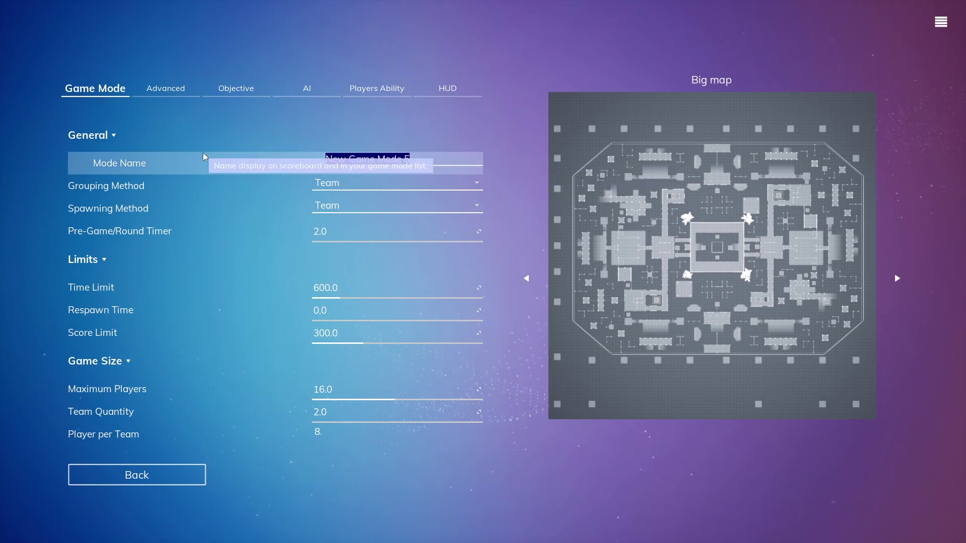
key("BackSpace")
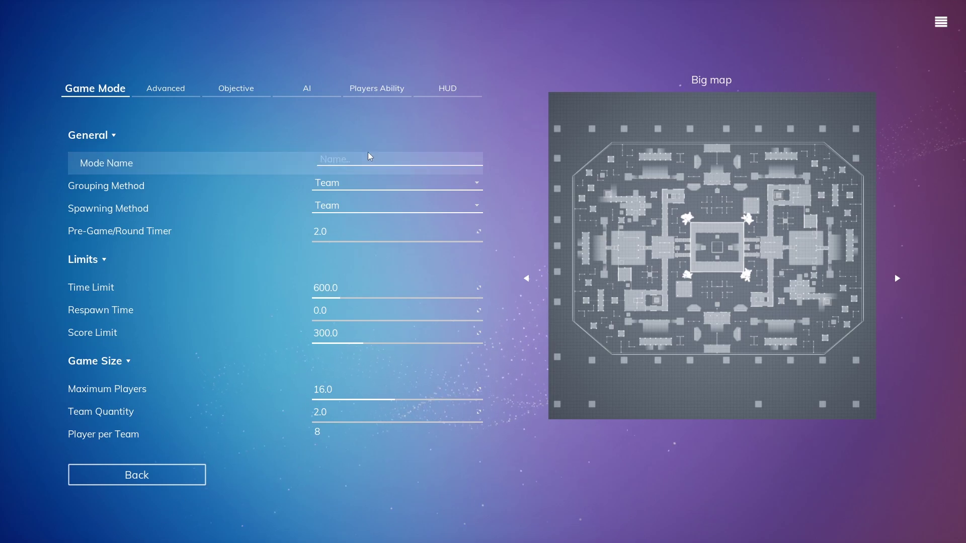
type("Fu")
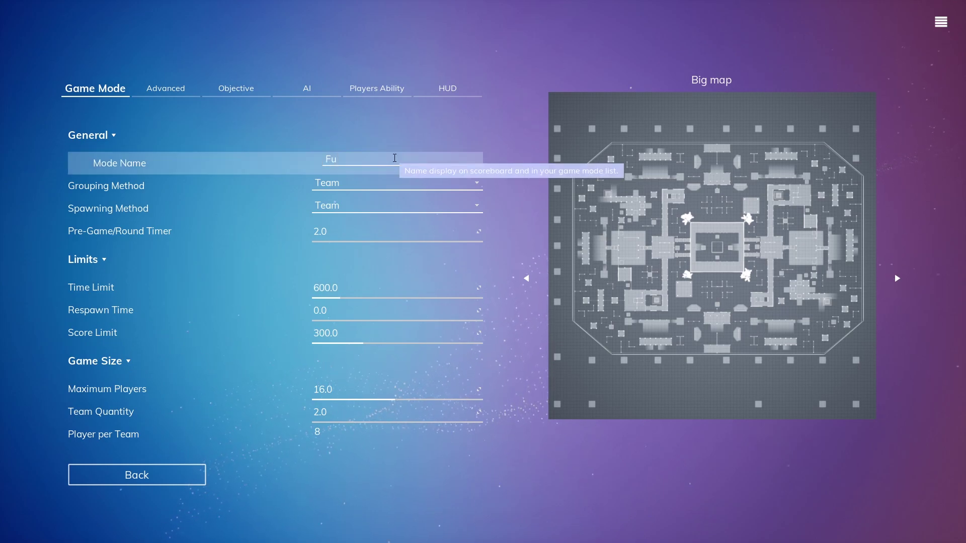
type("n Time")
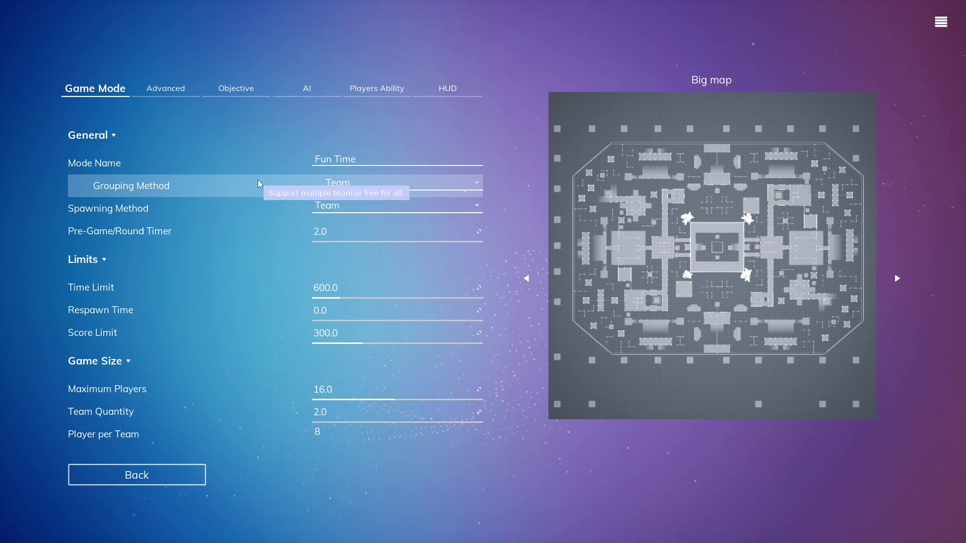
left_click(351, 187)
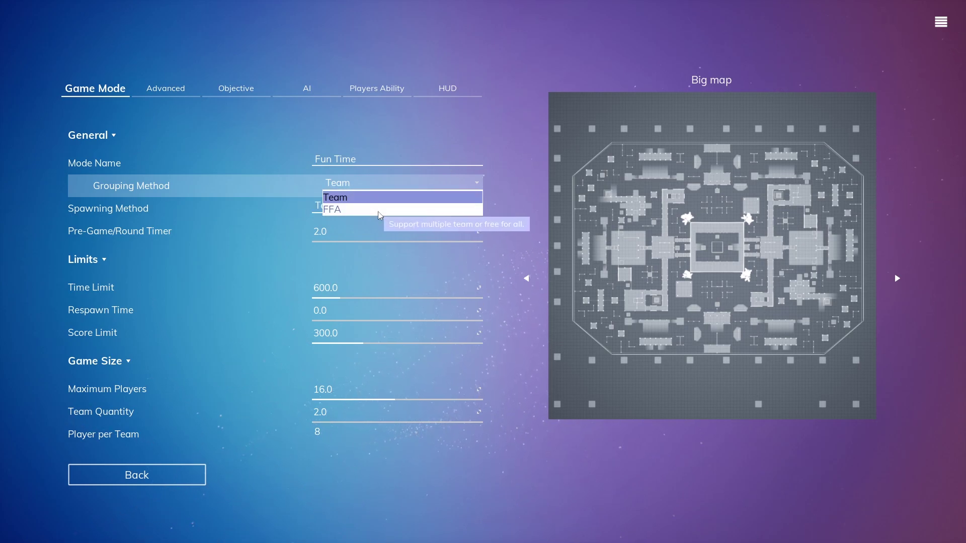
left_click(370, 186)
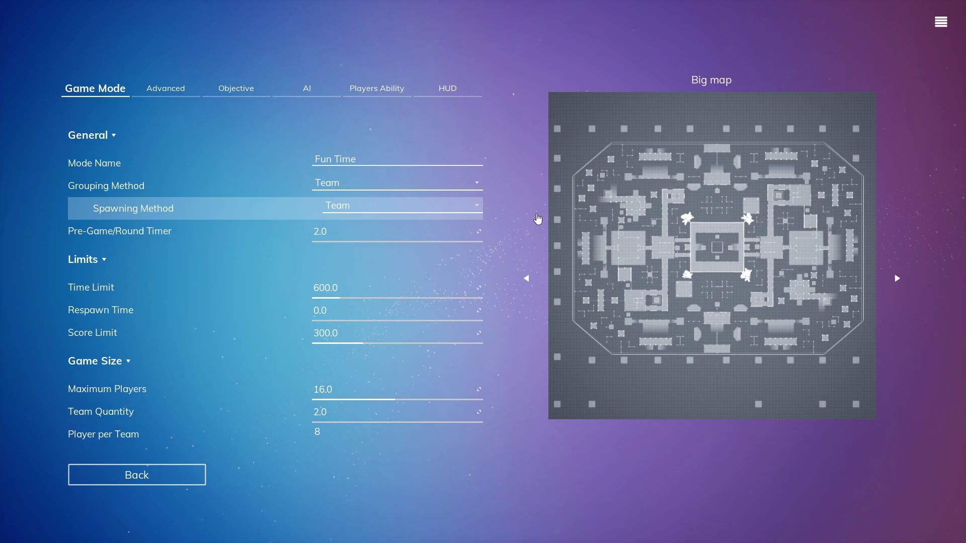
left_click(449, 209)
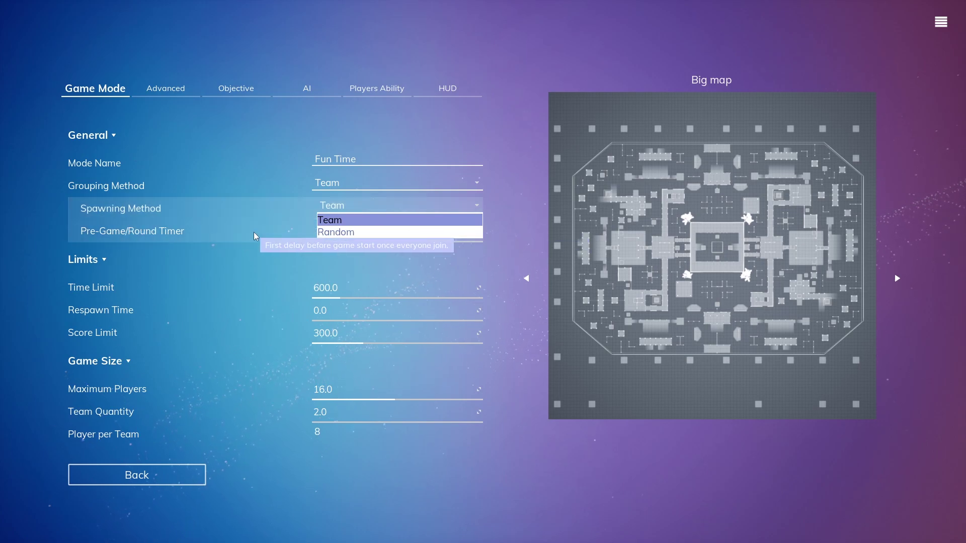
left_click(205, 253)
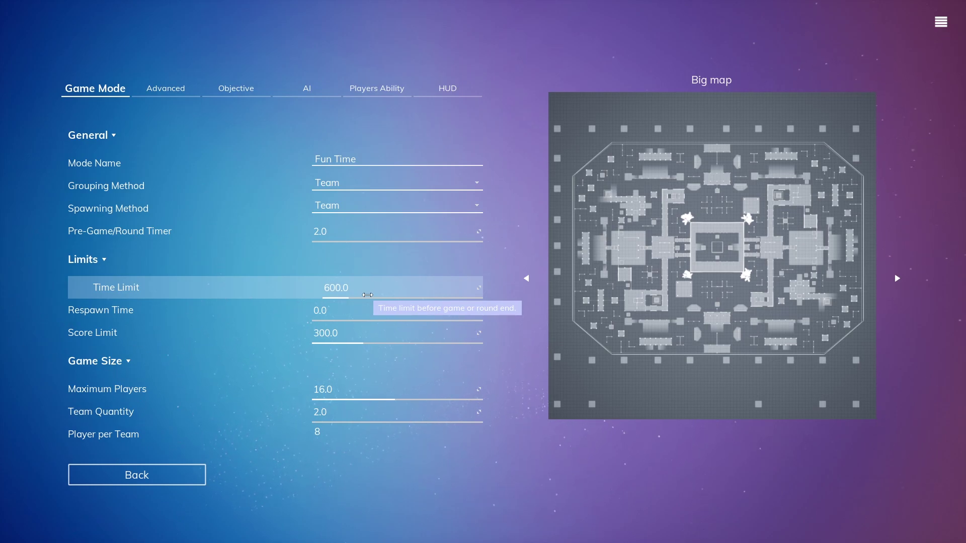
Step: Set both the time limit and the score limit of the game mode to infinite
mouse_move(339, 295)
left_mouse_down()
mouse_move(474, 294)
mouse_move(323, 294)
left_mouse_up()
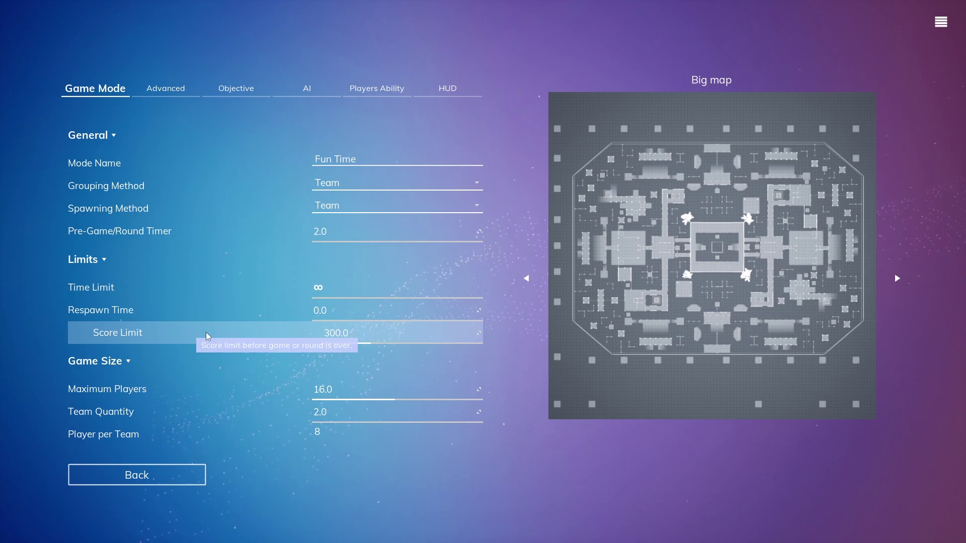
left_click_drag(341, 344, 293, 344)
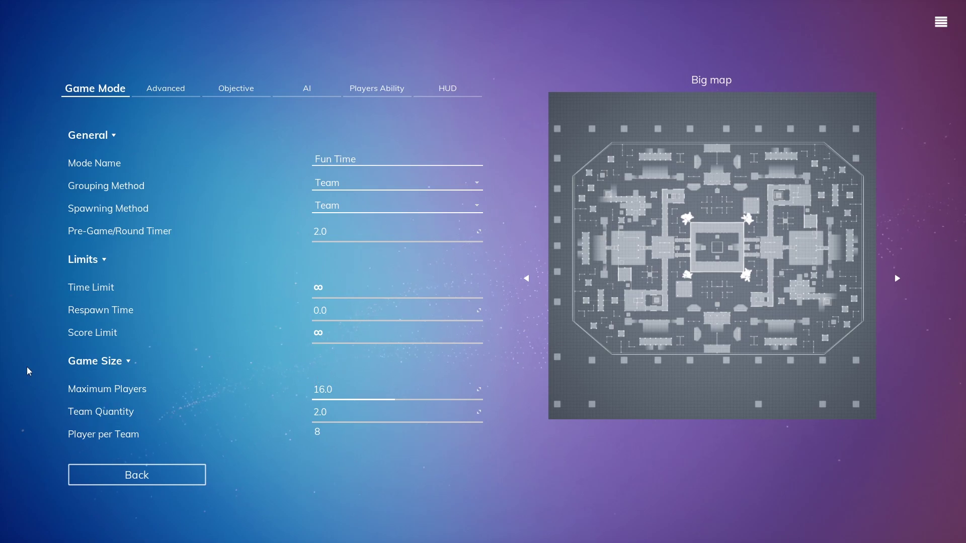
Step: Set the game size to a maximum of 32 players and a team quantity of 6
left_click_drag(382, 390, 348, 393)
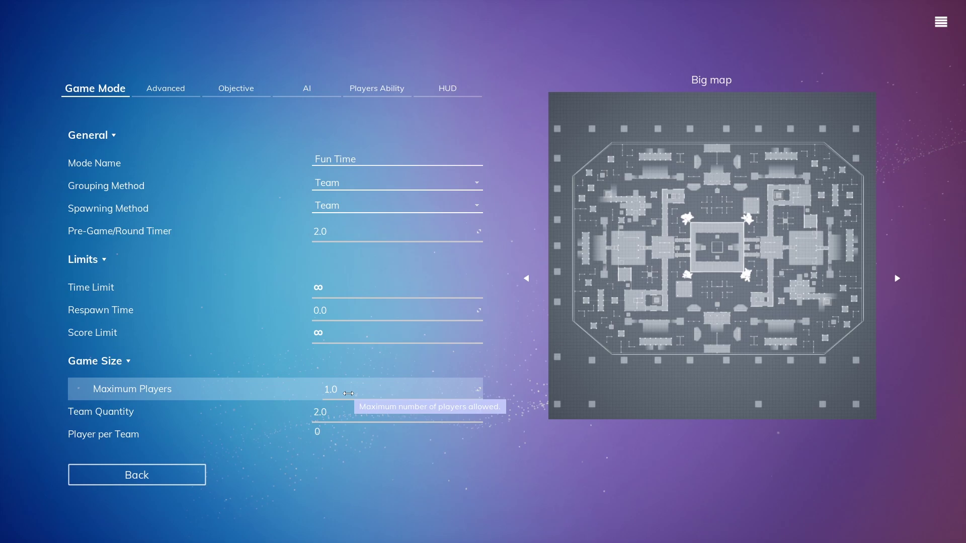
left_click_drag(348, 394, 483, 393)
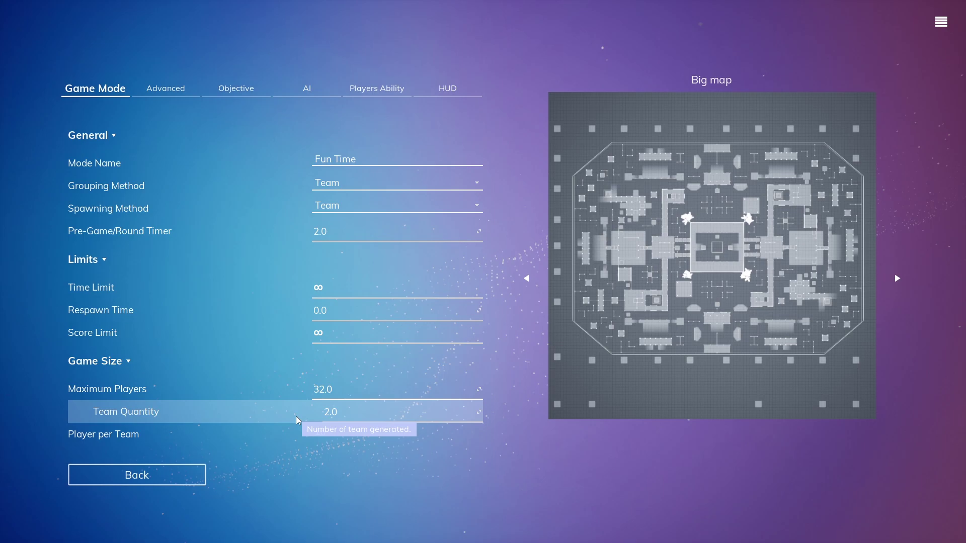
left_click(338, 413)
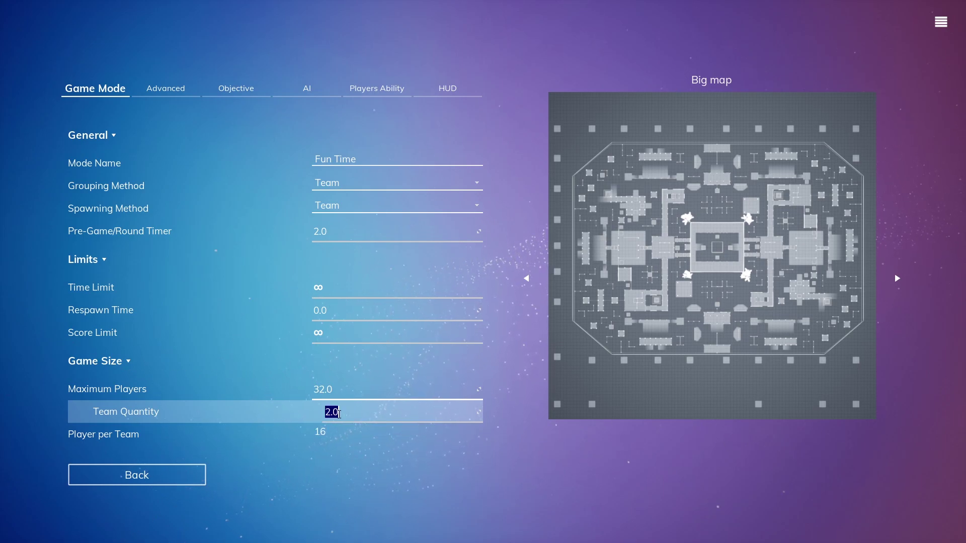
left_click(339, 413)
left_click(327, 442)
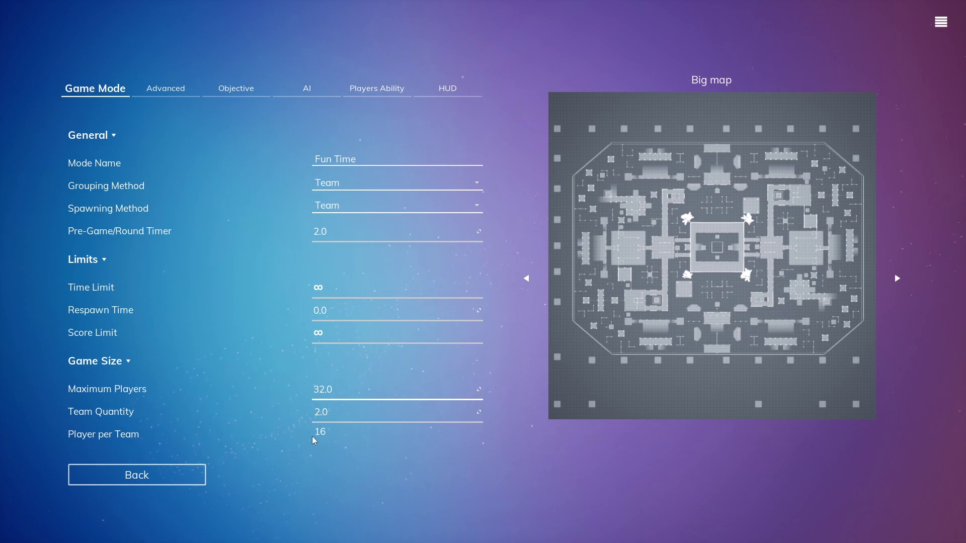
left_click(364, 418)
left_click(366, 426)
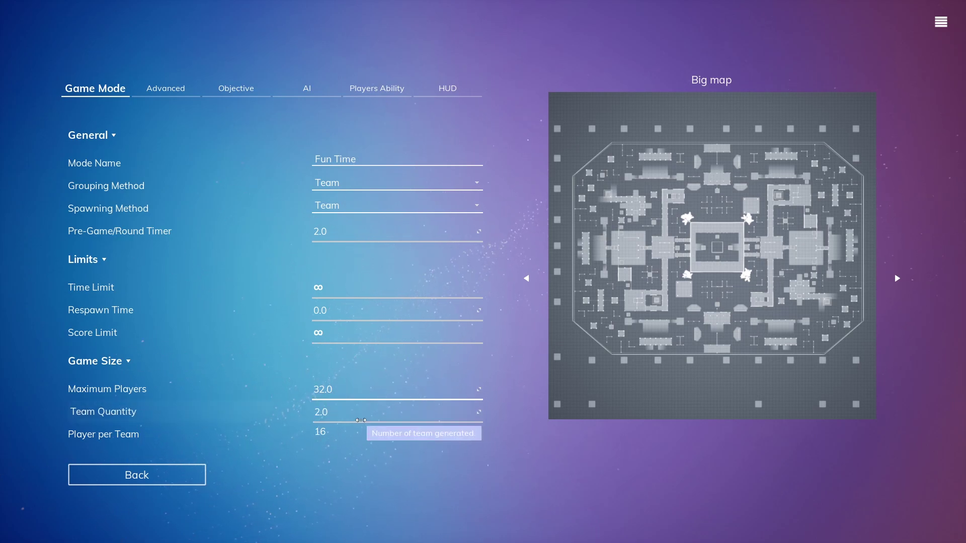
left_click(360, 418)
left_click_drag(360, 417, 443, 416)
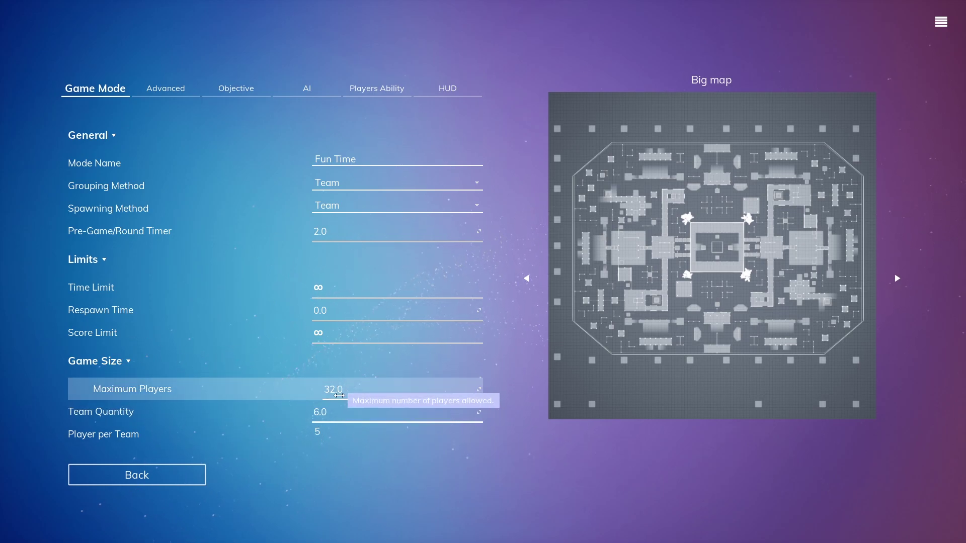
Step: In the advanced round settings, set the round number to 6 and the life per round to 1
left_click(169, 88)
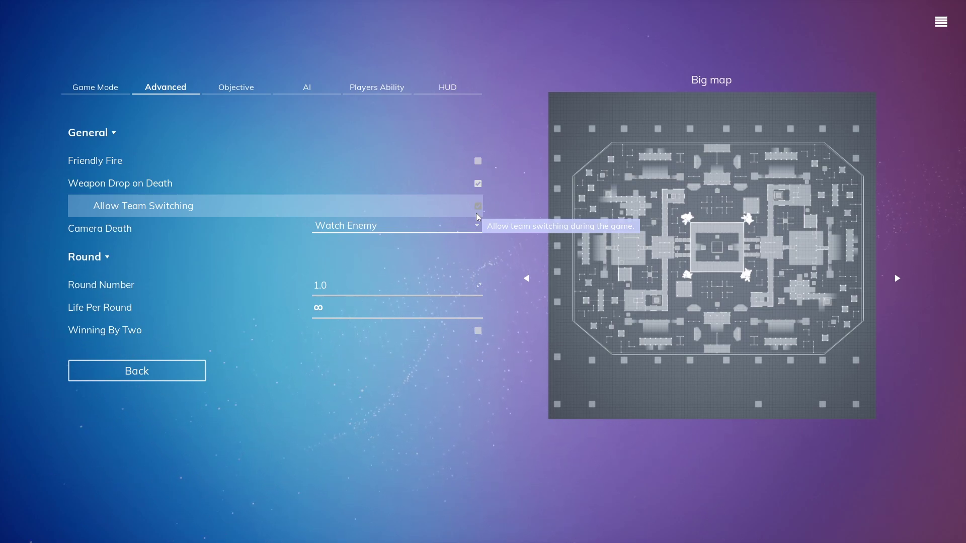
left_click(432, 229)
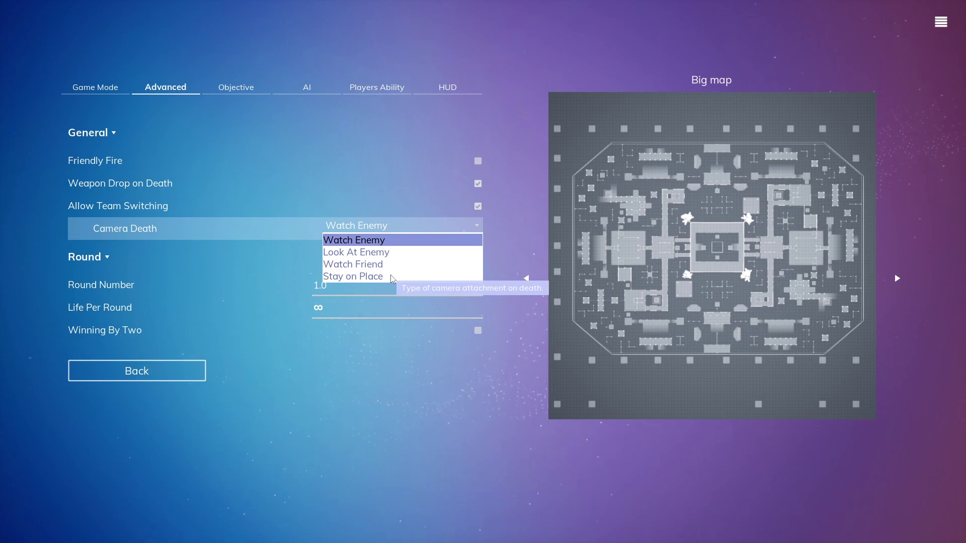
left_click(1, 256)
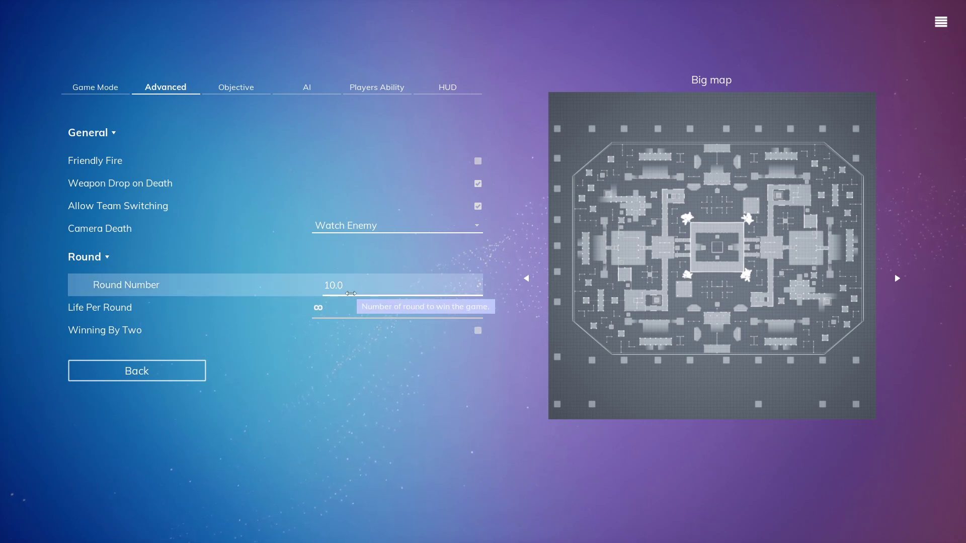
left_click_drag(397, 290, 290, 290)
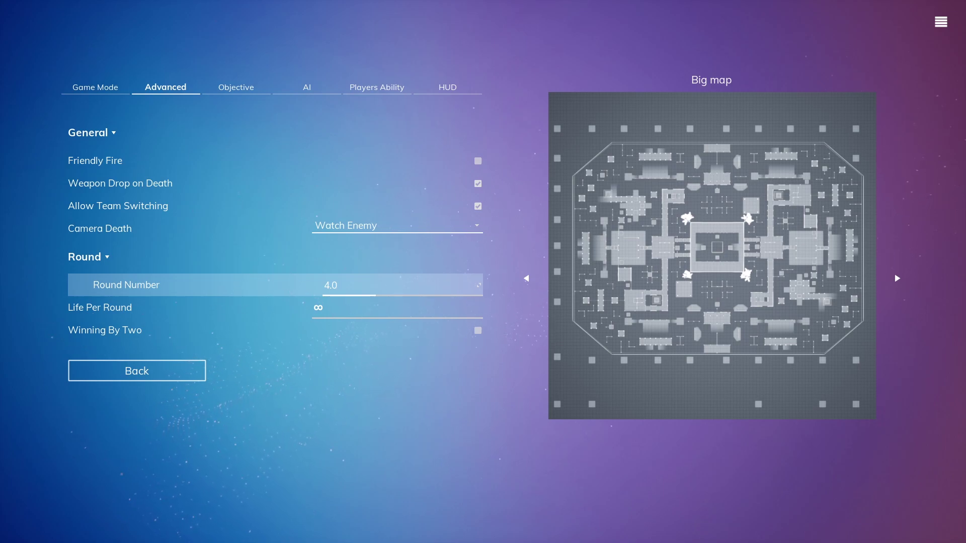
mouse_move(290, 290)
left_mouse_down()
mouse_move(237, 290)
mouse_move(272, 290)
left_mouse_up()
key("Right")
key("Right")
key("Right")
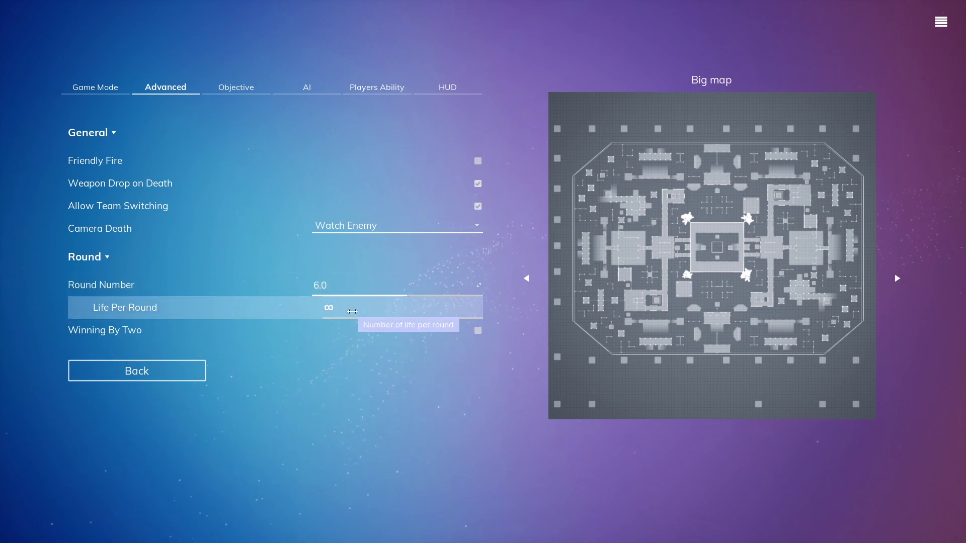
key("Right")
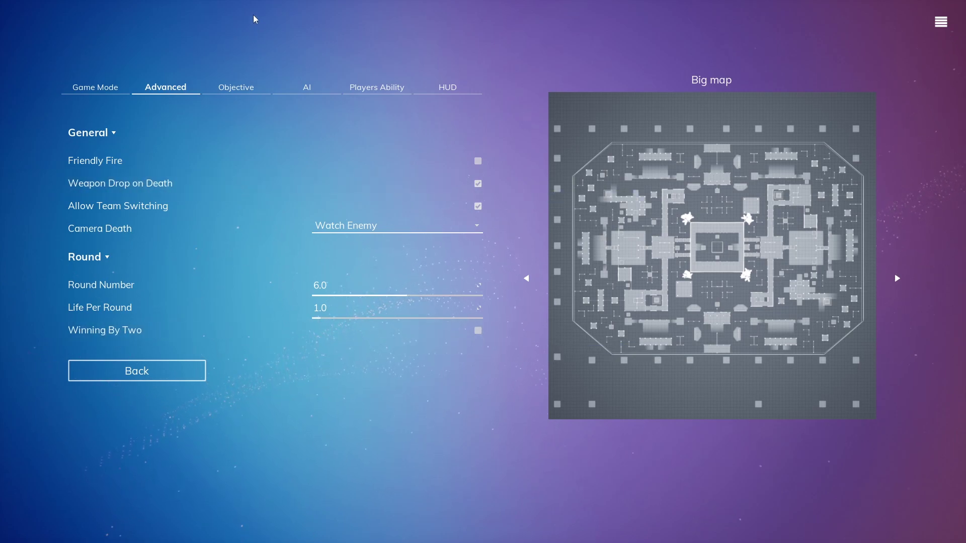
Step: Add two fallen objects on death to the objectives setup, one stockShield and one killConfirmed
left_click(236, 92)
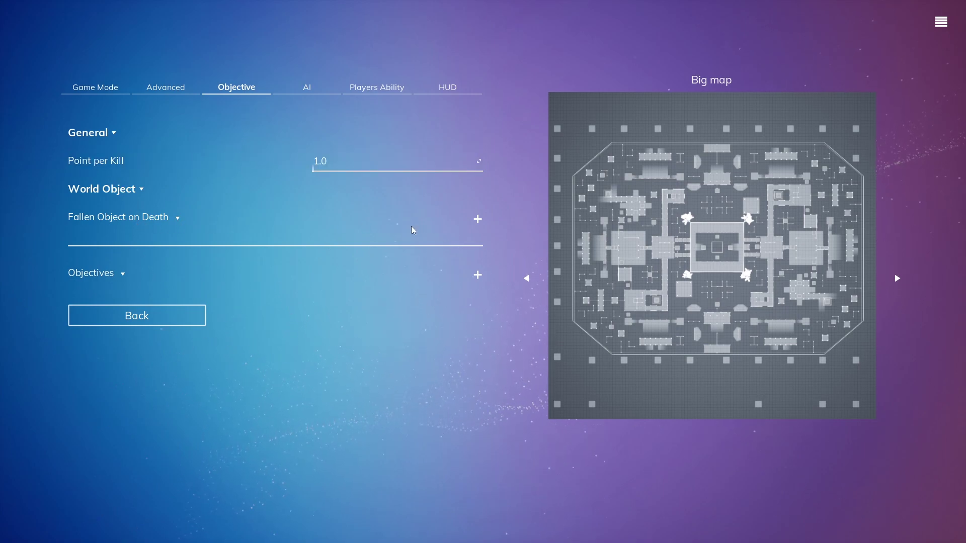
left_click(478, 220)
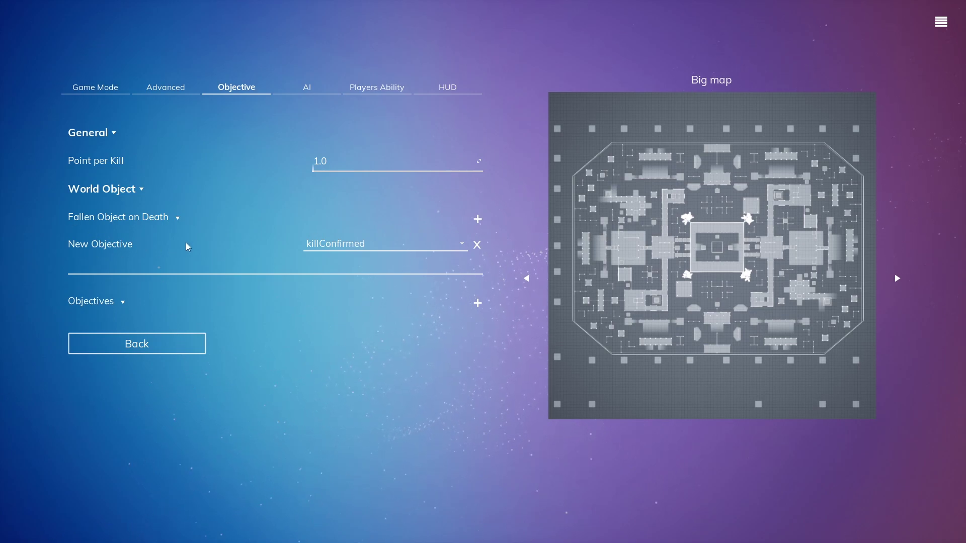
left_click(342, 246)
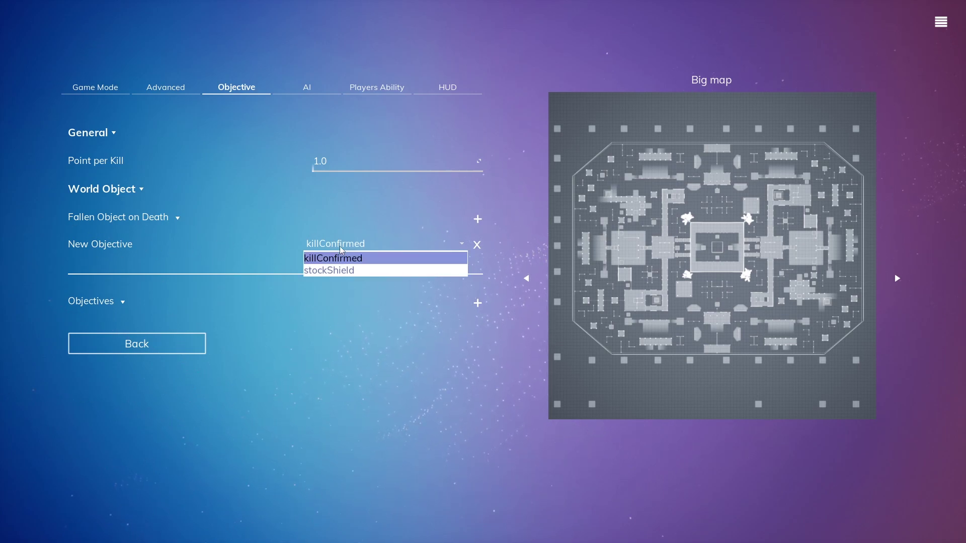
left_click(360, 271)
left_click(478, 219)
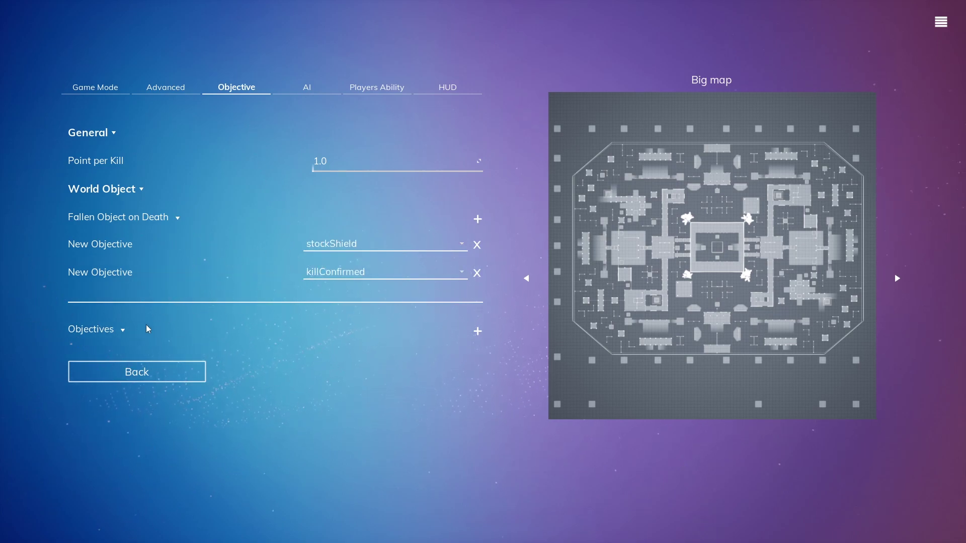
Step: Add a control objective and set it to Spawn For Each Team
left_click(477, 331)
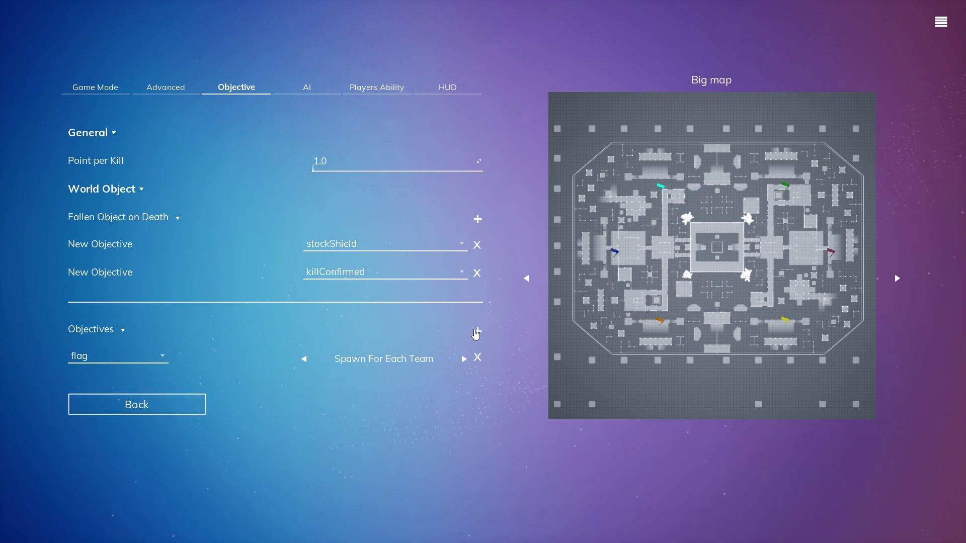
left_click(163, 356)
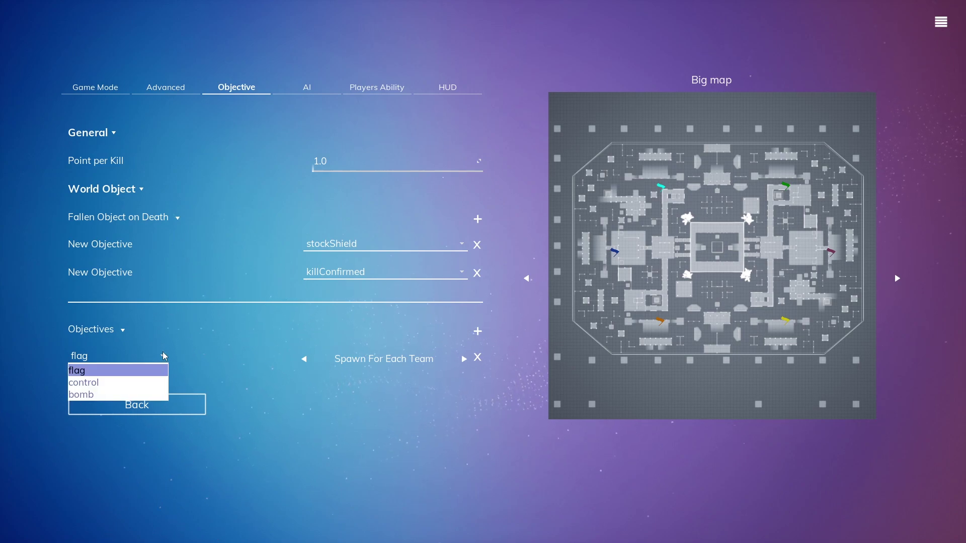
left_click(126, 382)
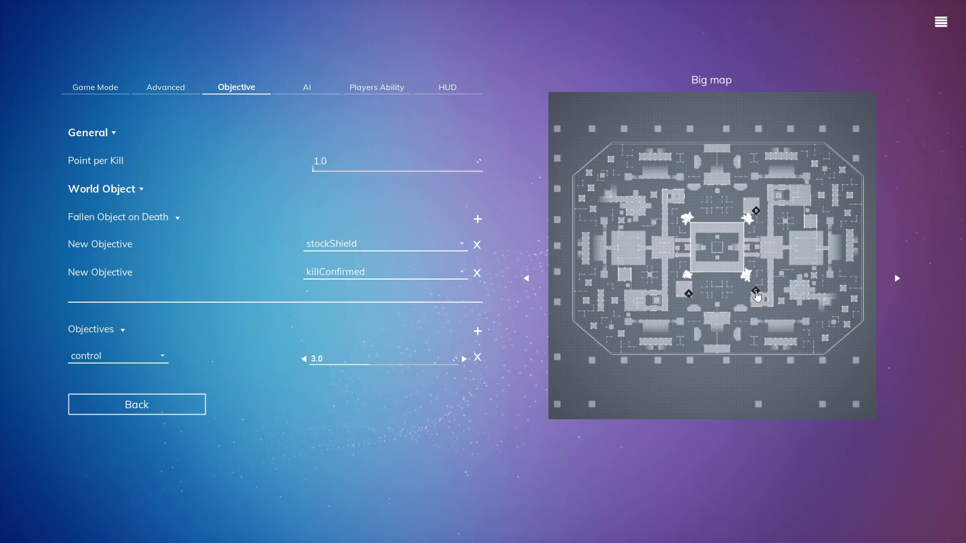
left_click(304, 361)
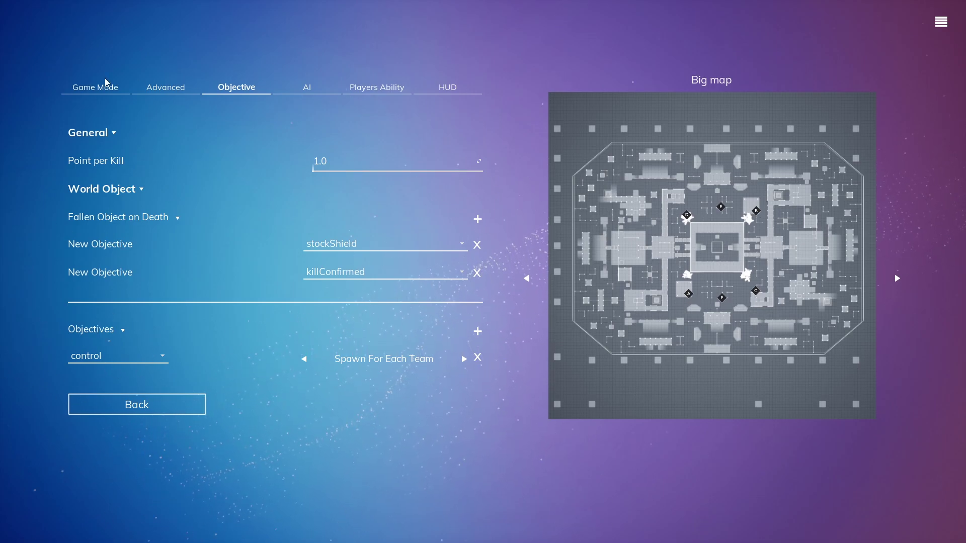
left_click(93, 89)
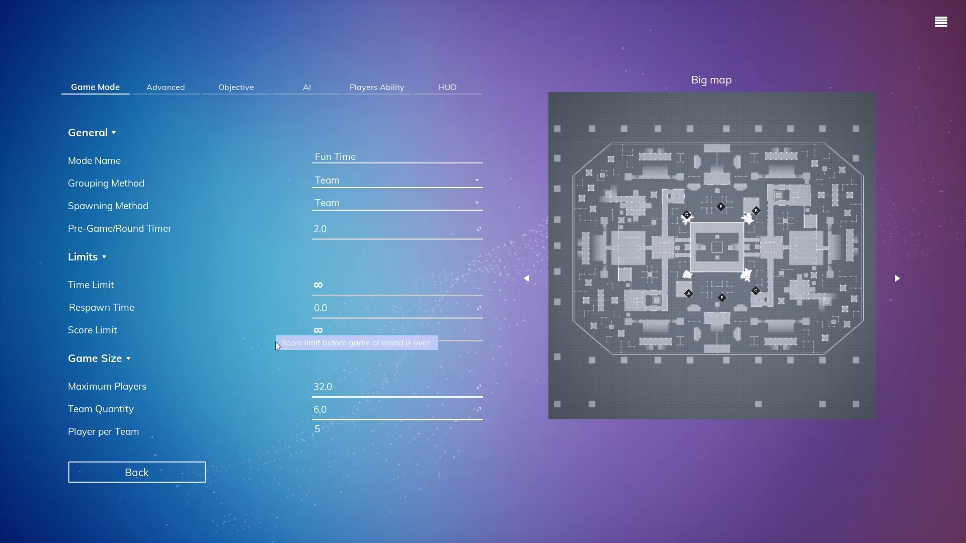
left_click(251, 92)
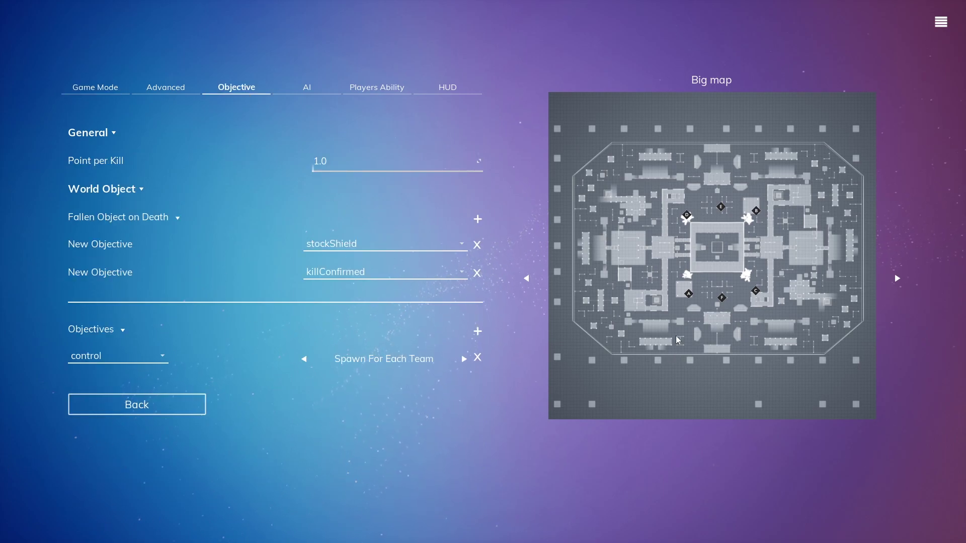
Step: Set the values of control points A and F on the map to 5
left_click(689, 297)
left_click(691, 306)
type("5")
key("Return")
left_click(725, 311)
type("5")
key("Return")
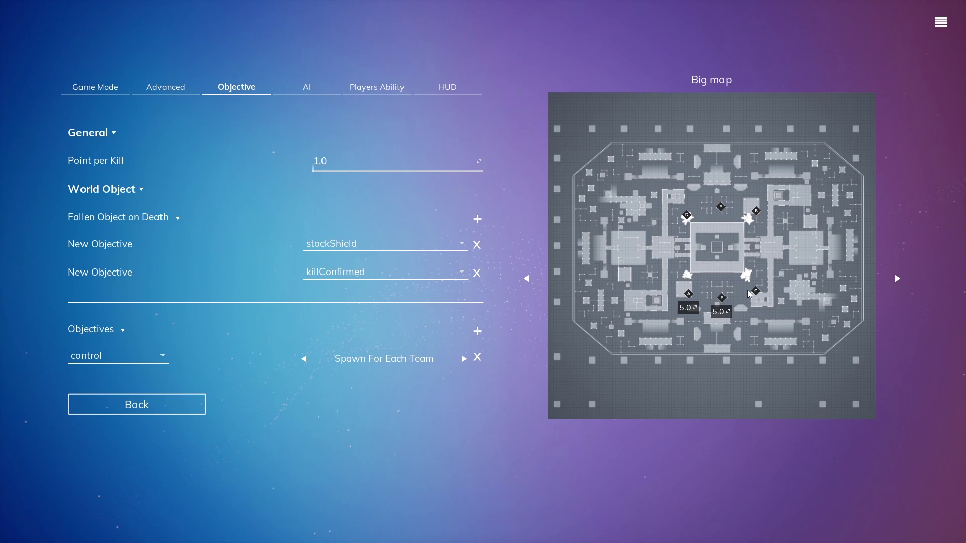
Step: Set the value of control point C on the map to 5
left_click(752, 305)
type("5")
key("Return")
Step: Add a flag objective set to Spawn For Each Team with the yellow flag's value at 5, and add a bomb objective
left_click(478, 331)
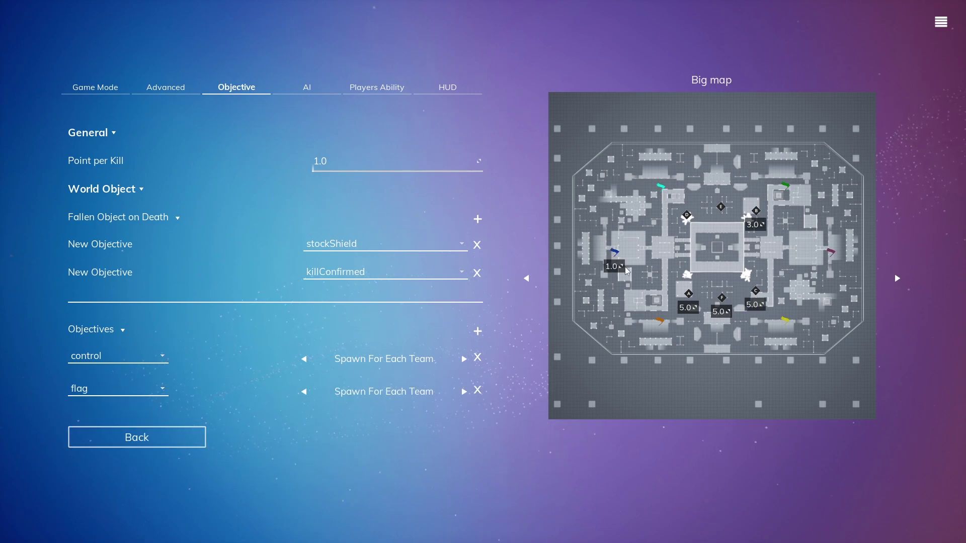
left_click(783, 334)
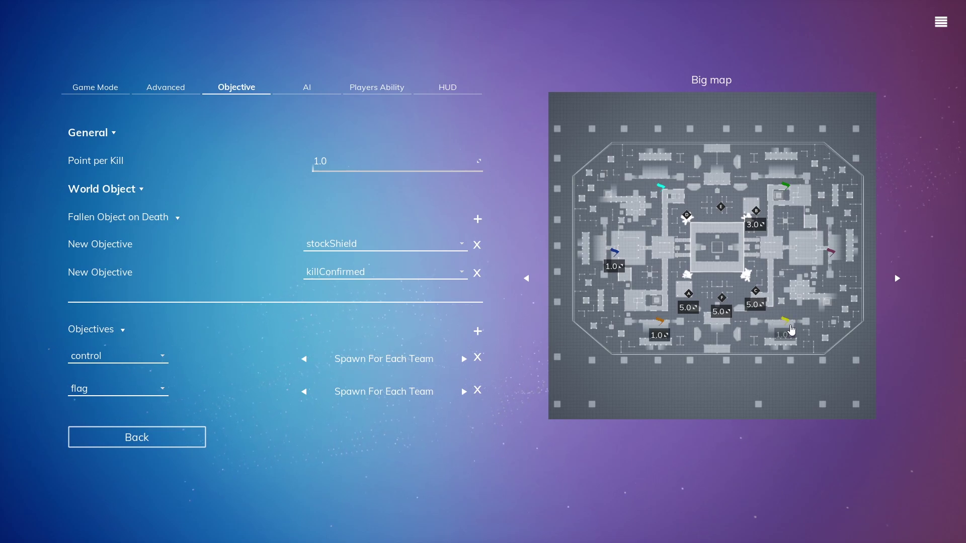
type("5")
key("Return")
left_click(478, 333)
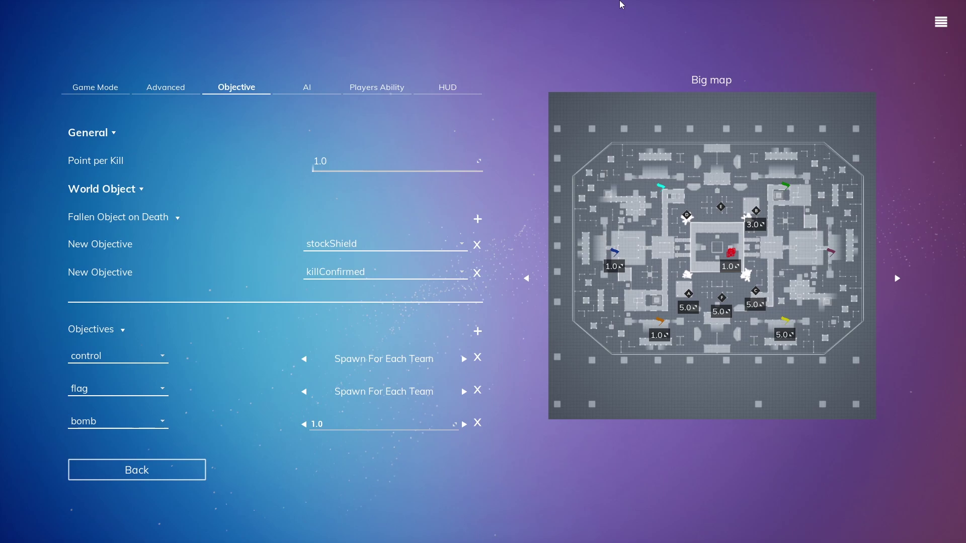
Step: Set the AI difficulty to 3 and enable Auto Filling with AI
left_click(307, 88)
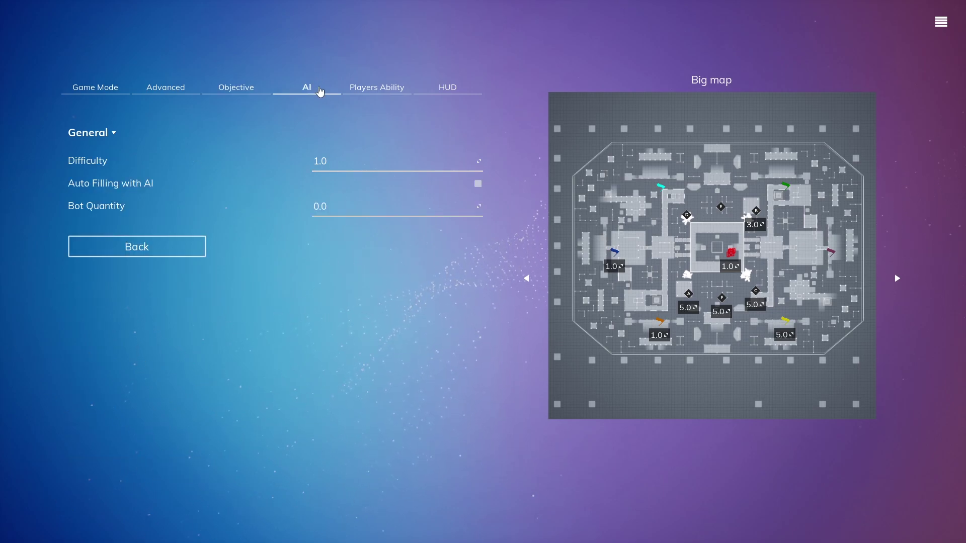
left_click_drag(351, 162, 377, 162)
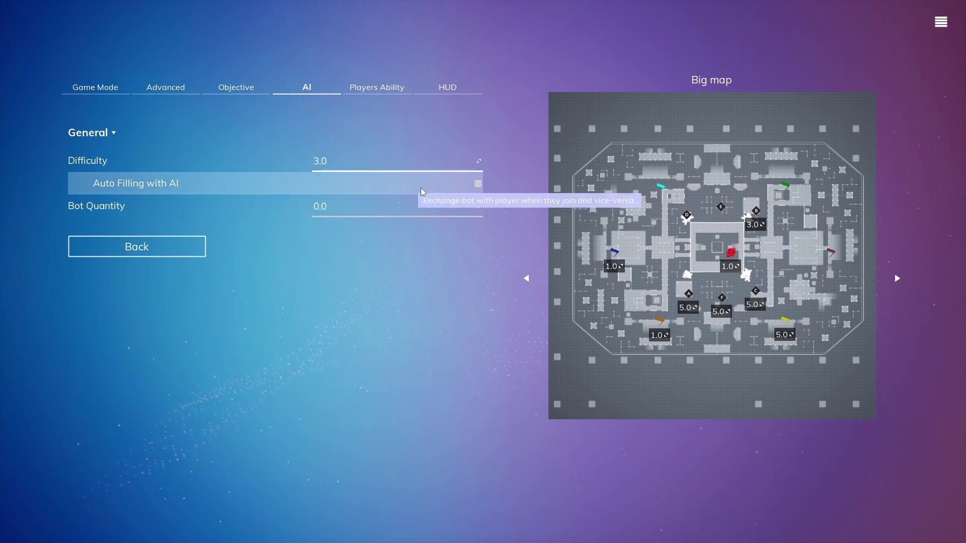
left_click(478, 185)
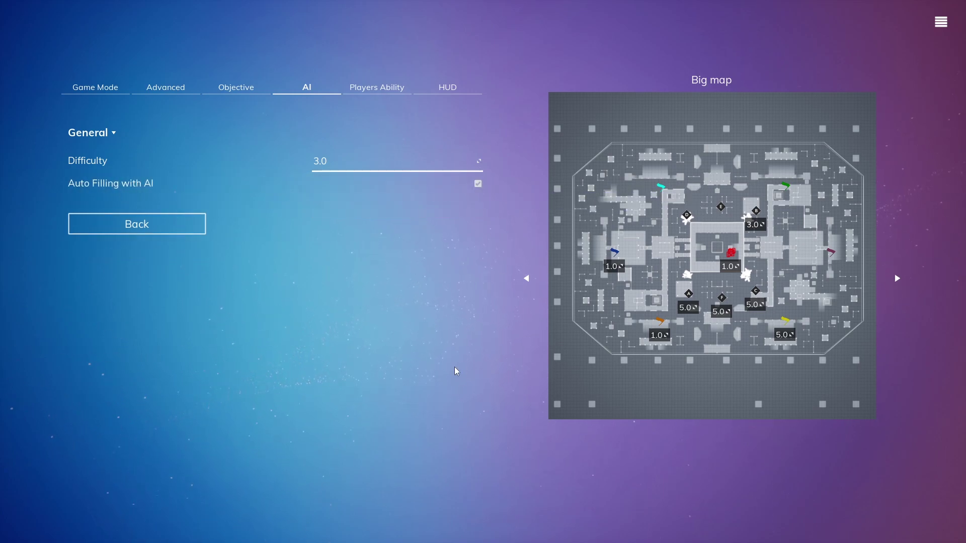
Step: Review the game size settings and try the bot quantity with Auto Filling with AI switched off, turning auto filling back on
left_click(97, 88)
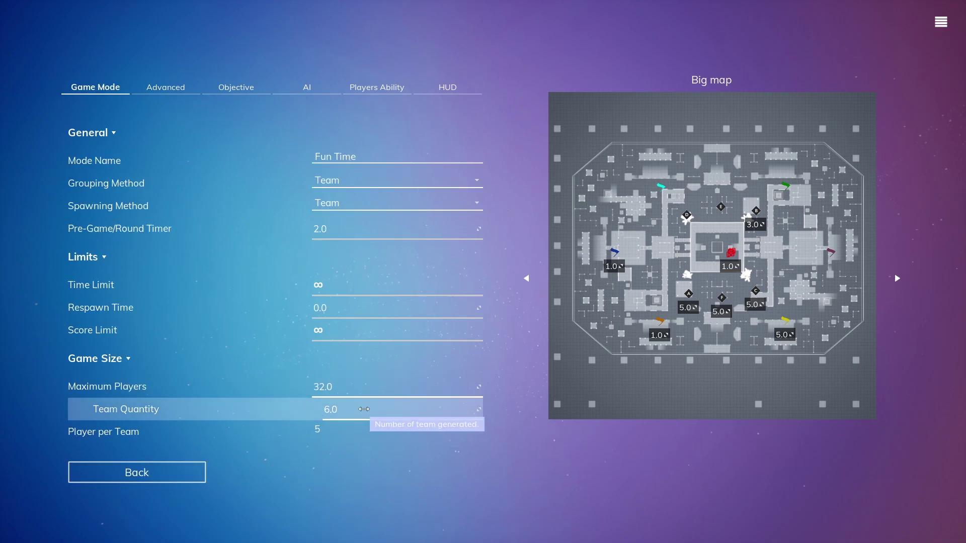
left_click(321, 98)
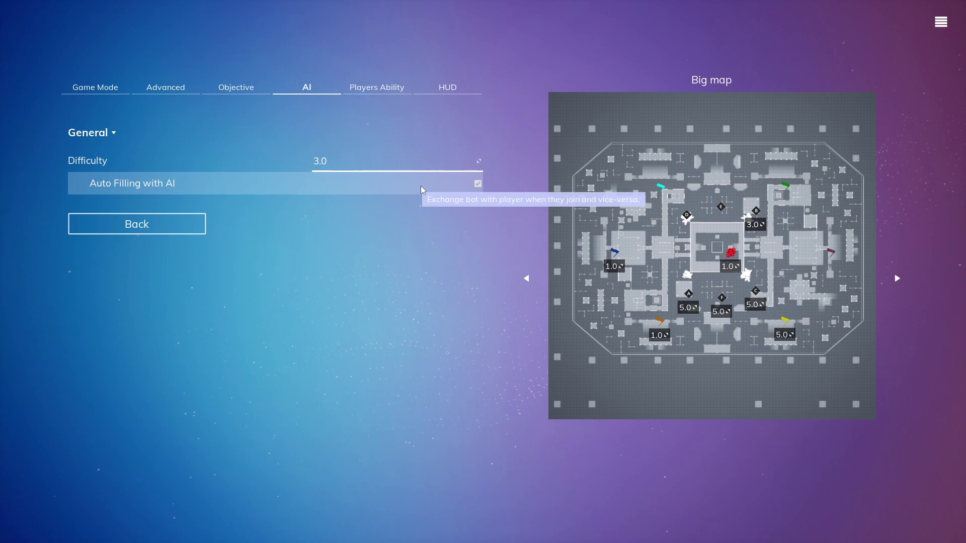
left_click(481, 186)
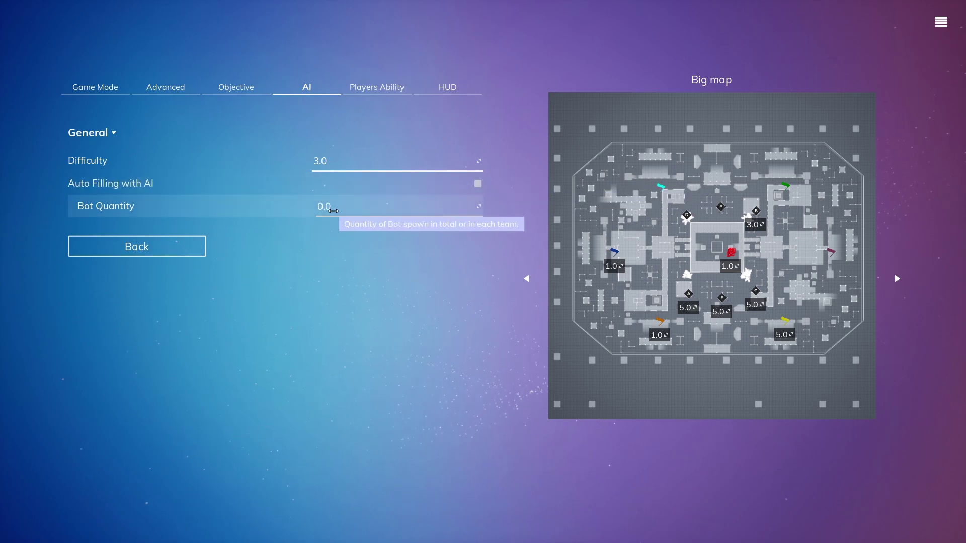
left_click_drag(423, 207, 403, 207)
left_click(478, 185)
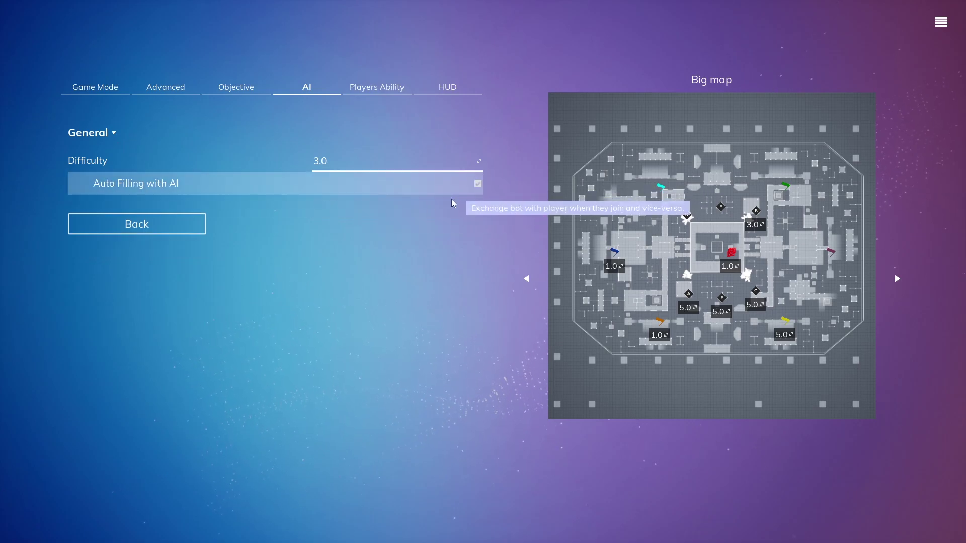
Step: In the players' ability settings, choose Allow Both (TPS/FPS) as the camera type
left_click(391, 90)
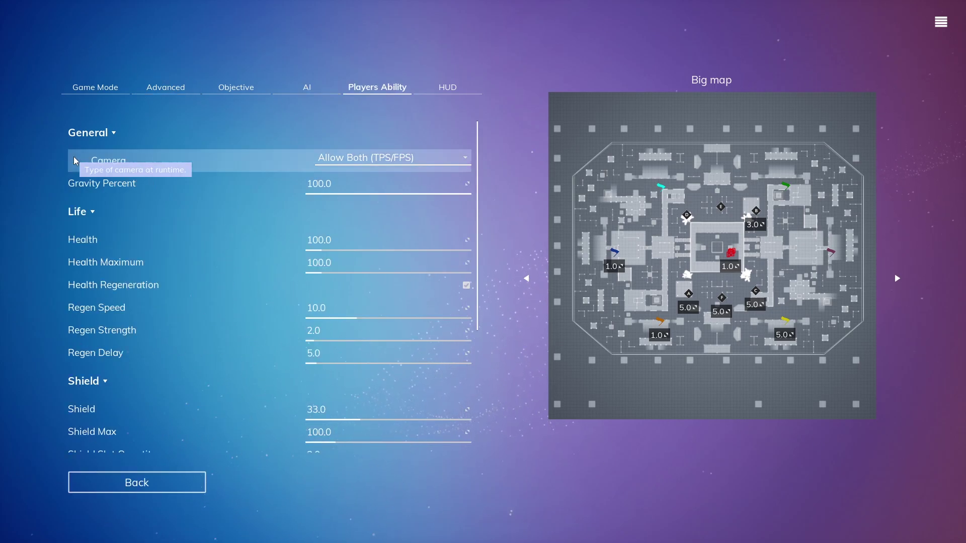
left_click(409, 159)
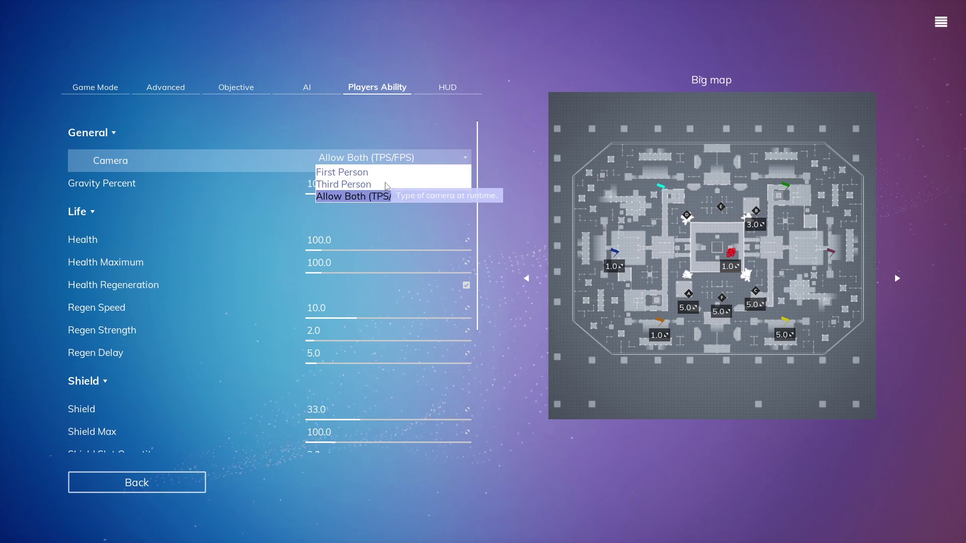
left_click(418, 196)
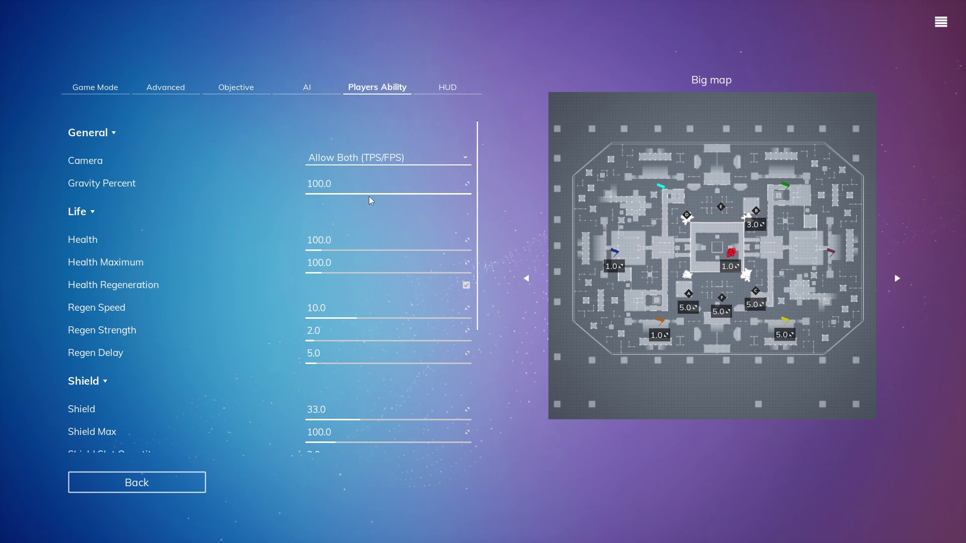
Step: Try a gravity percent of 12 and restore it to 100, and switch health regeneration off and on again
left_click_drag(328, 192, 192, 193)
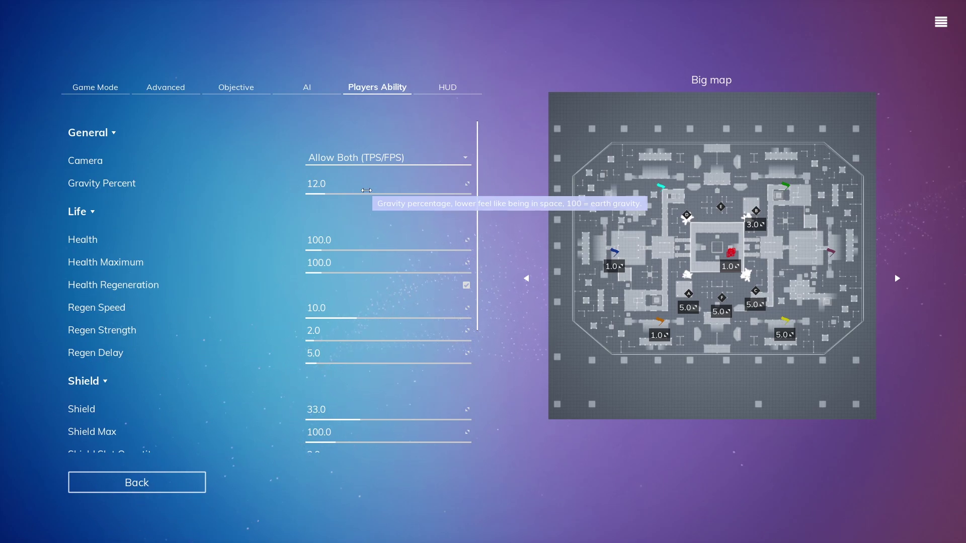
left_click_drag(366, 191, 478, 191)
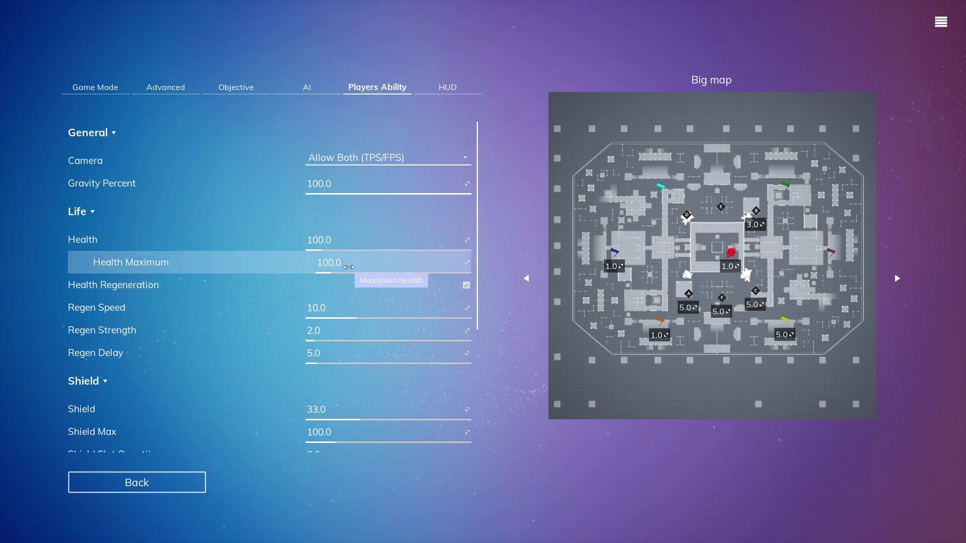
left_click(467, 284)
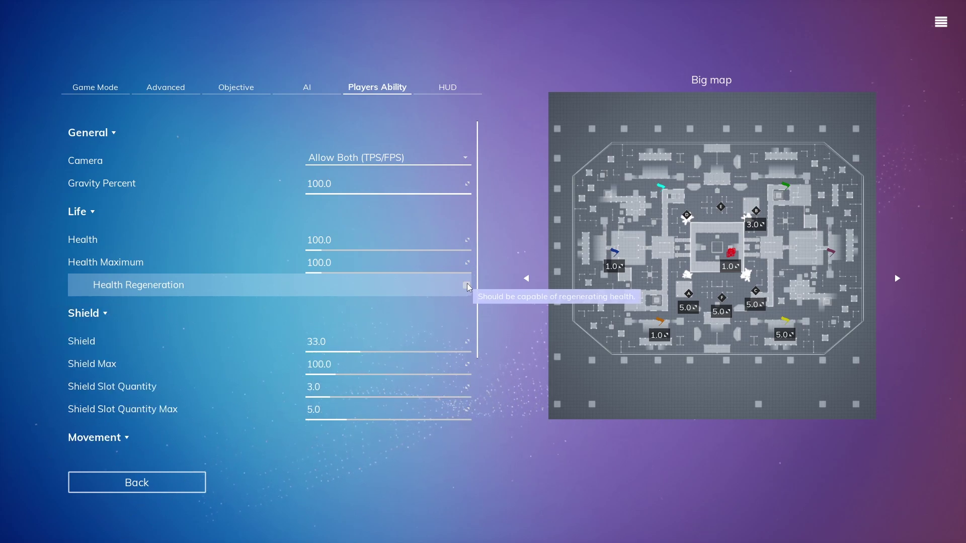
left_click(467, 285)
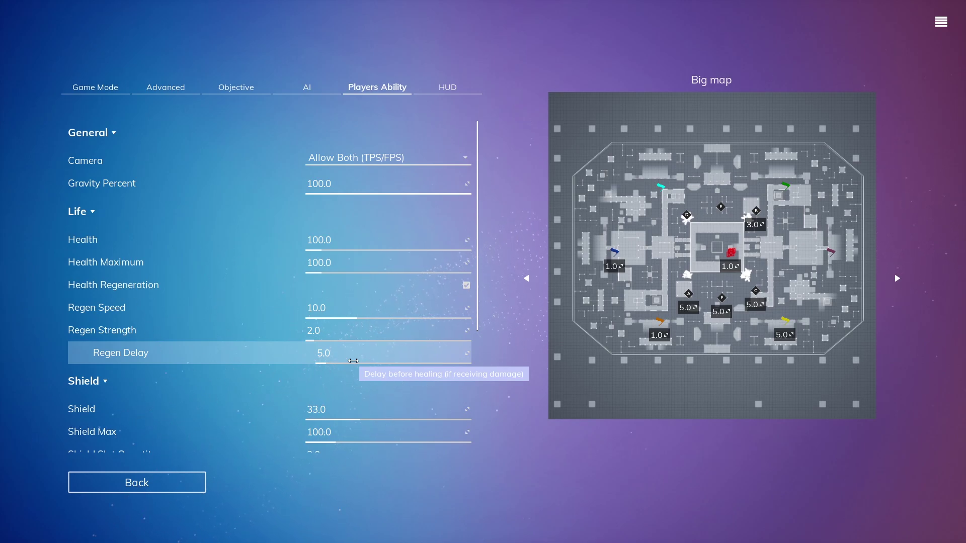
Step: In the players' movement settings, set the jump number to 10 and the sliding duration to 10
scroll(353, 360, "down", 2)
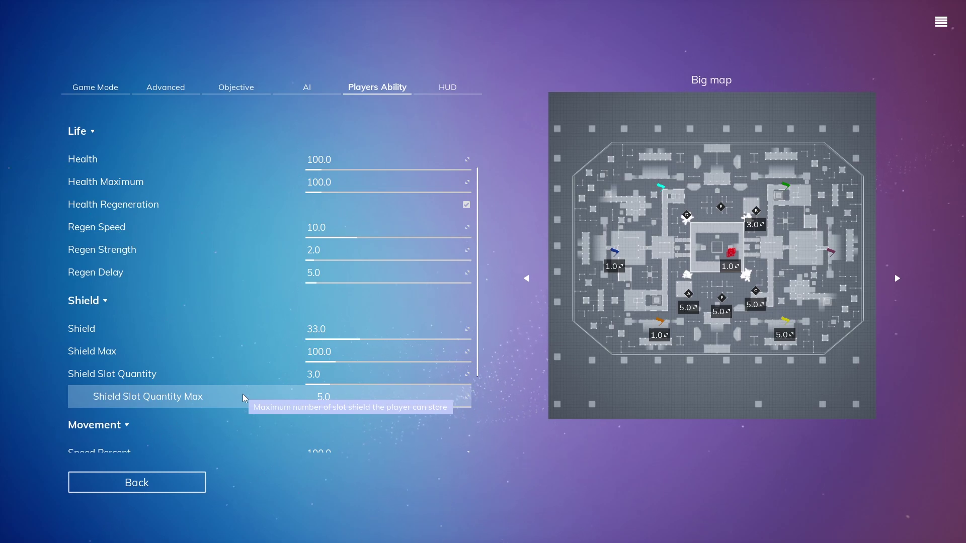
scroll(216, 397, "down", 3)
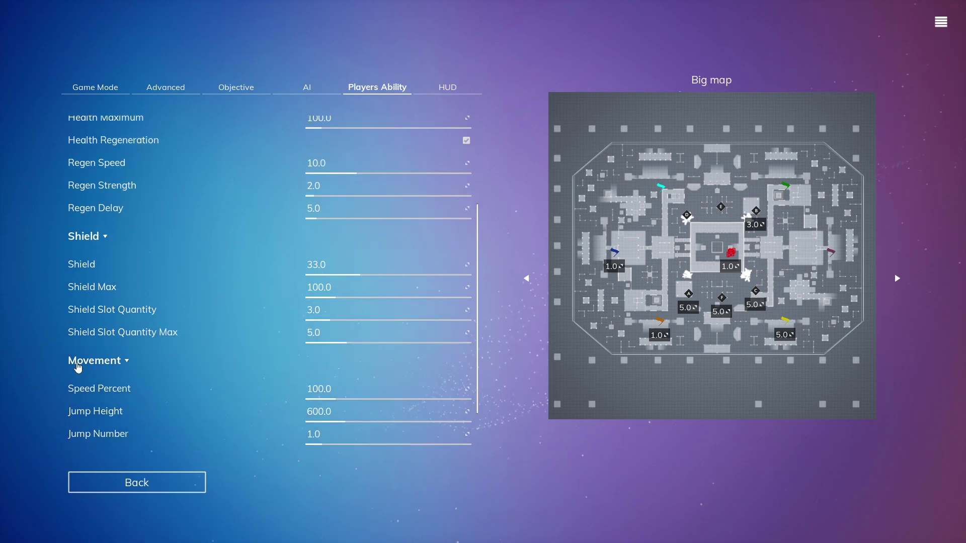
scroll(78, 367, "down", 3)
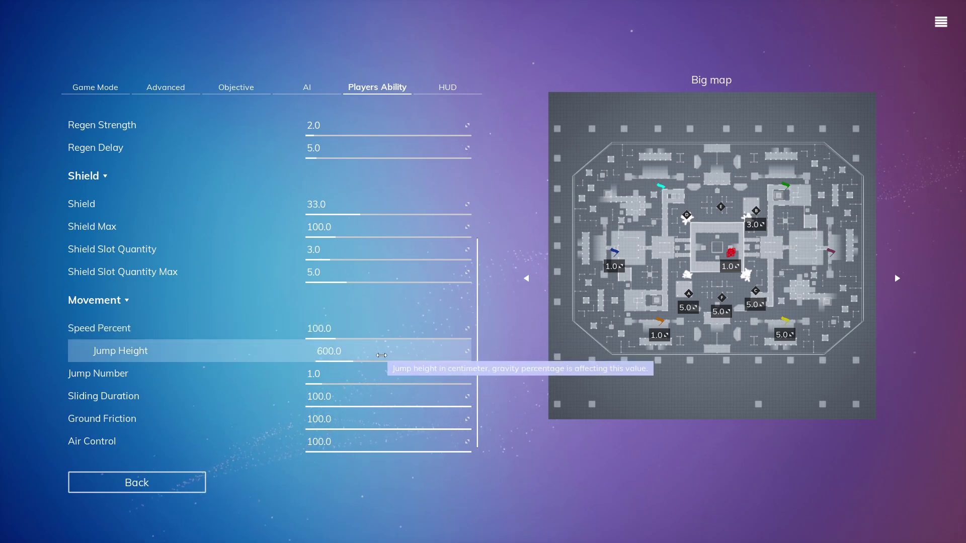
mouse_move(365, 371)
left_mouse_down()
mouse_move(506, 371)
mouse_move(349, 371)
mouse_move(505, 370)
mouse_move(352, 371)
mouse_move(361, 370)
left_mouse_up()
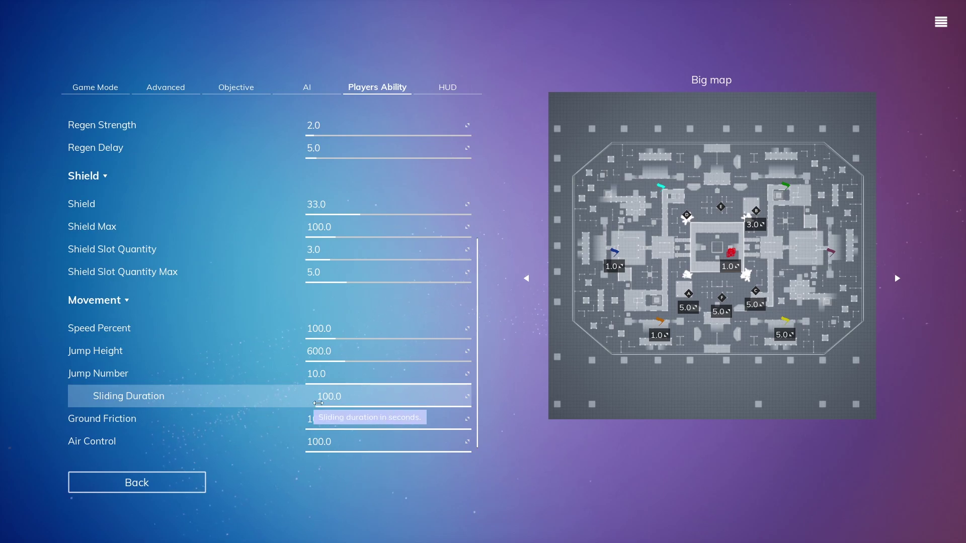
left_click_drag(346, 400, 436, 400)
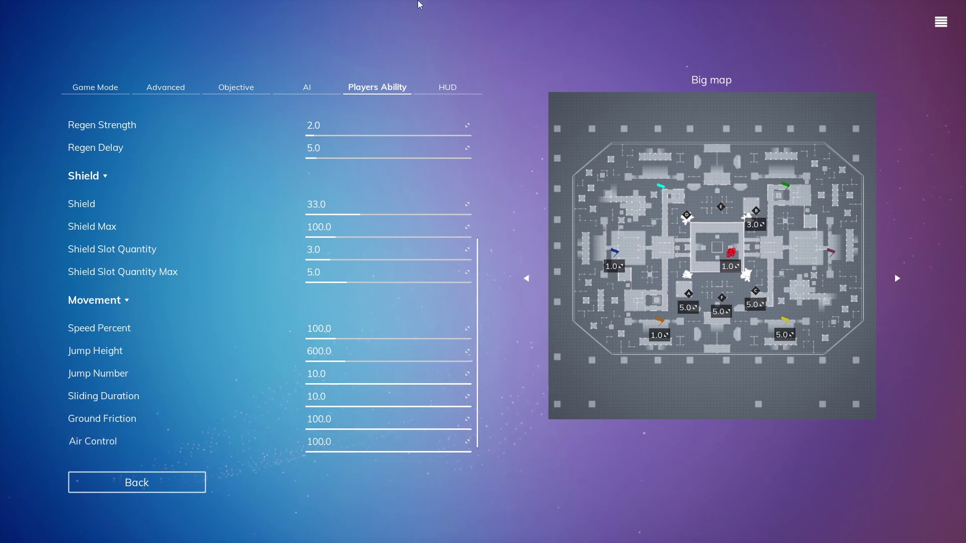
Step: In the HUD settings, enable Show Enemy on Minimap and keep the death icon and minimap displays switched on
left_click(447, 88)
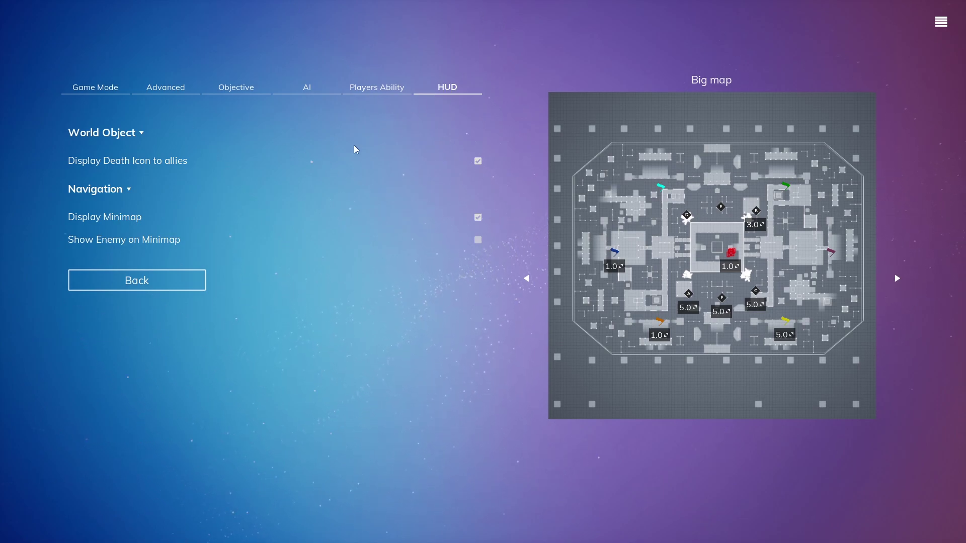
mouse_move(224, 165)
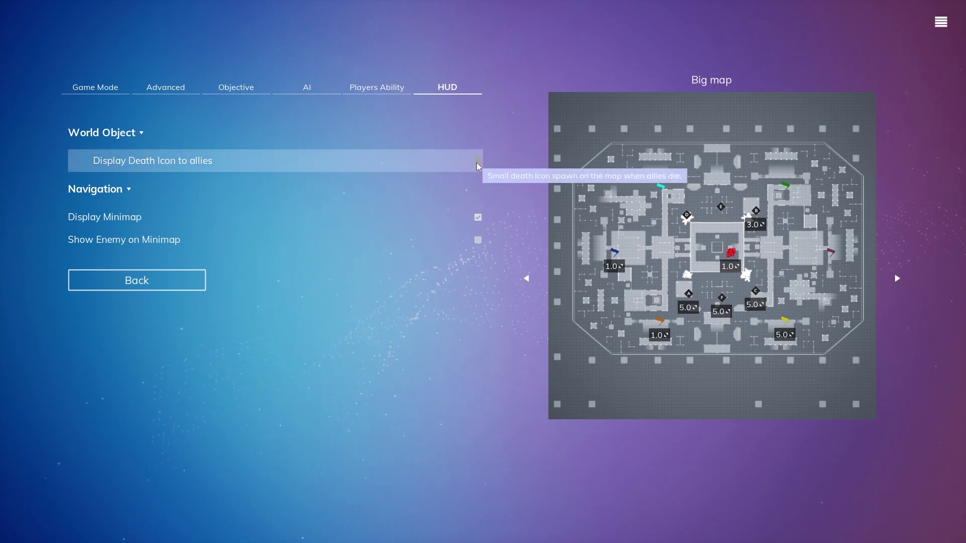
left_click(479, 216)
left_click(478, 218)
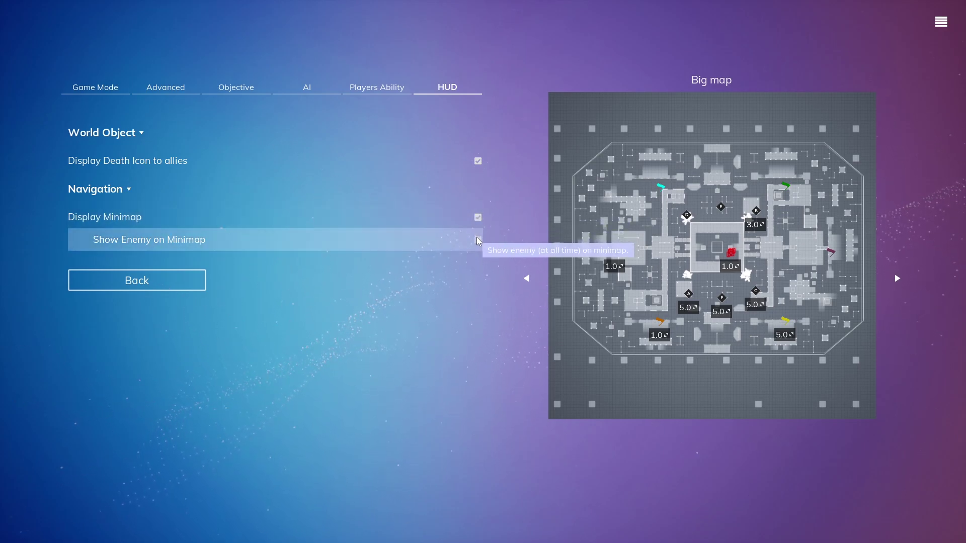
left_click(479, 241)
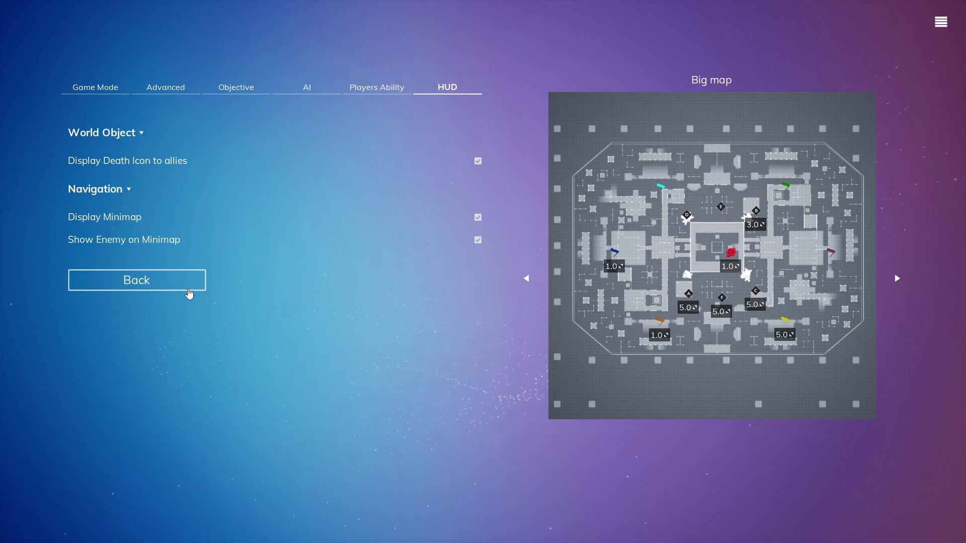
Step: Leave the mode settings, launch the custom mode on Big map and select the Assault Loadout
left_click(189, 294)
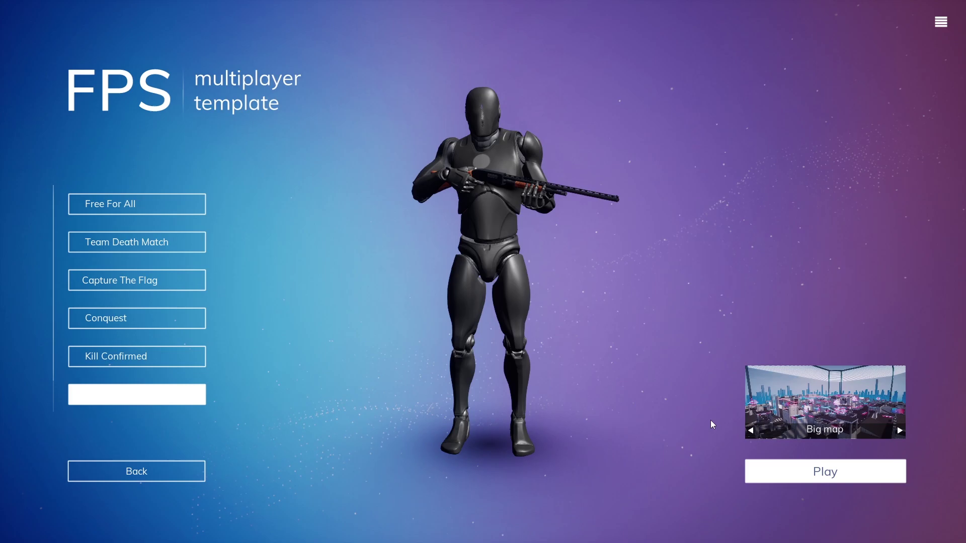
left_click(840, 478)
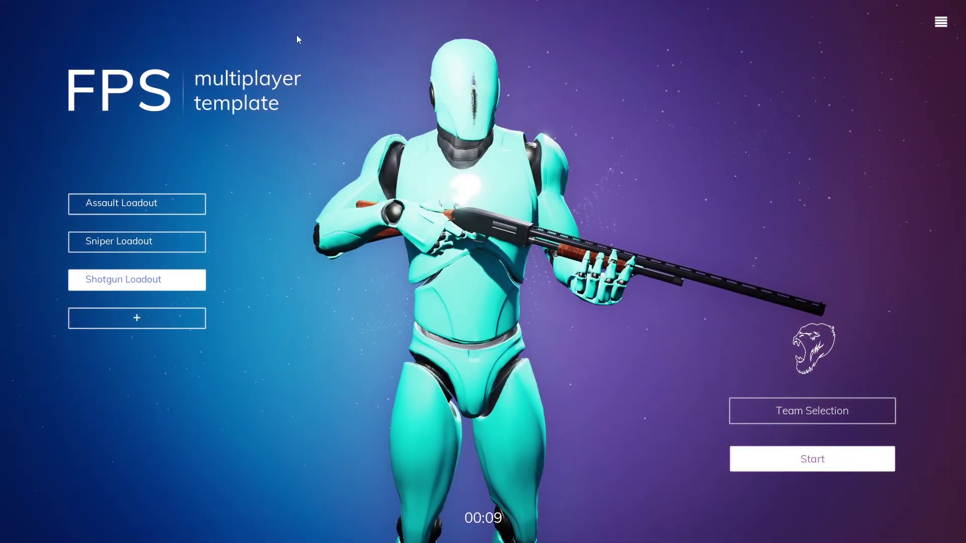
left_click(182, 204)
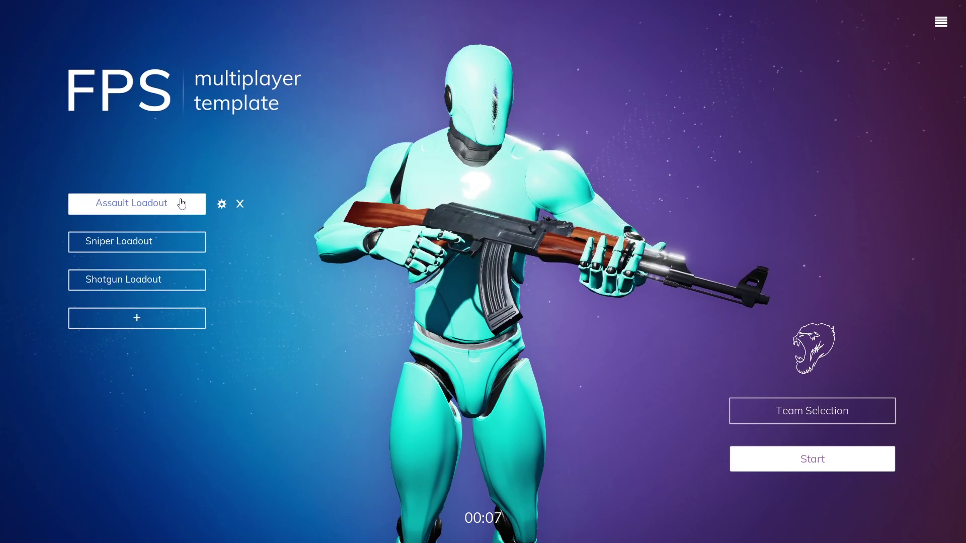
Step: Examine the Assault Loadout's primary weapon customization and the team selection, returning to the loadout screen
left_click(222, 203)
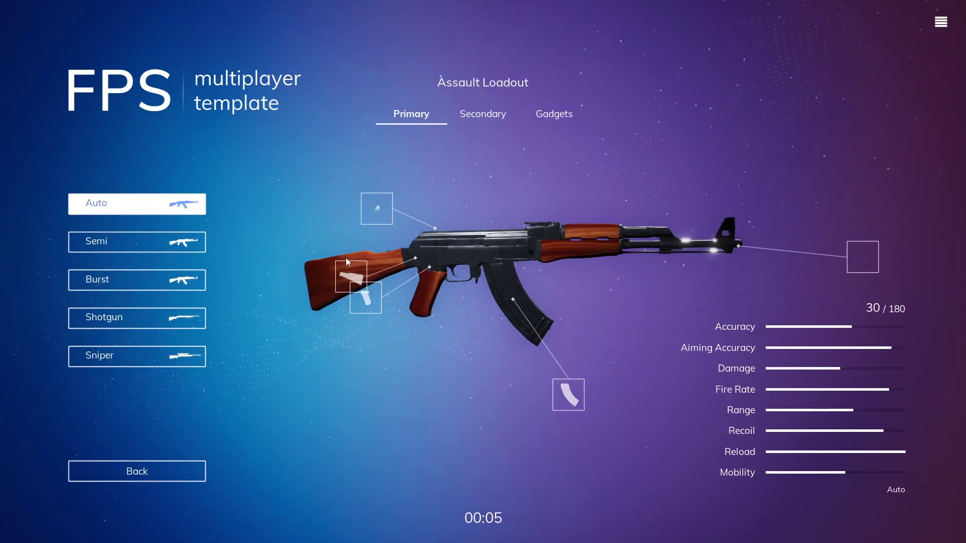
left_click(102, 479)
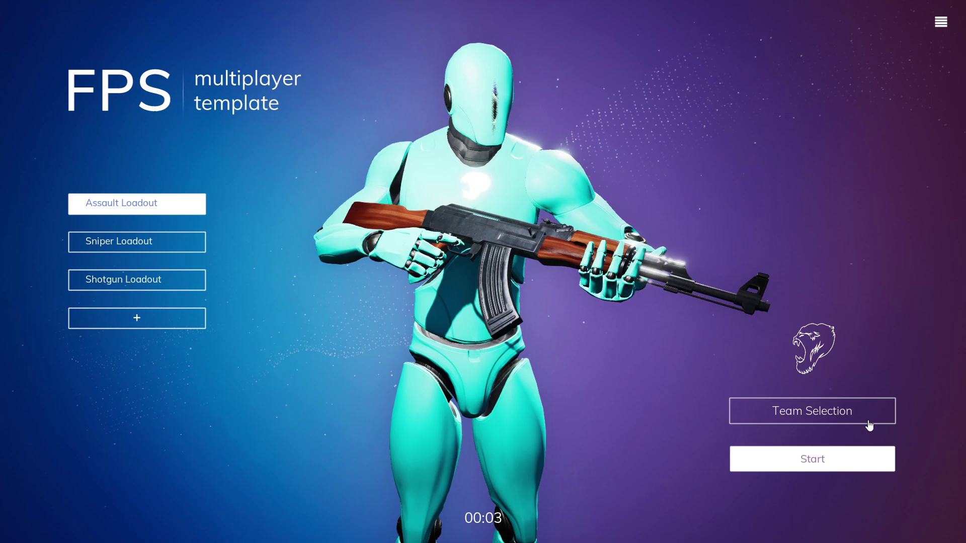
left_click(851, 408)
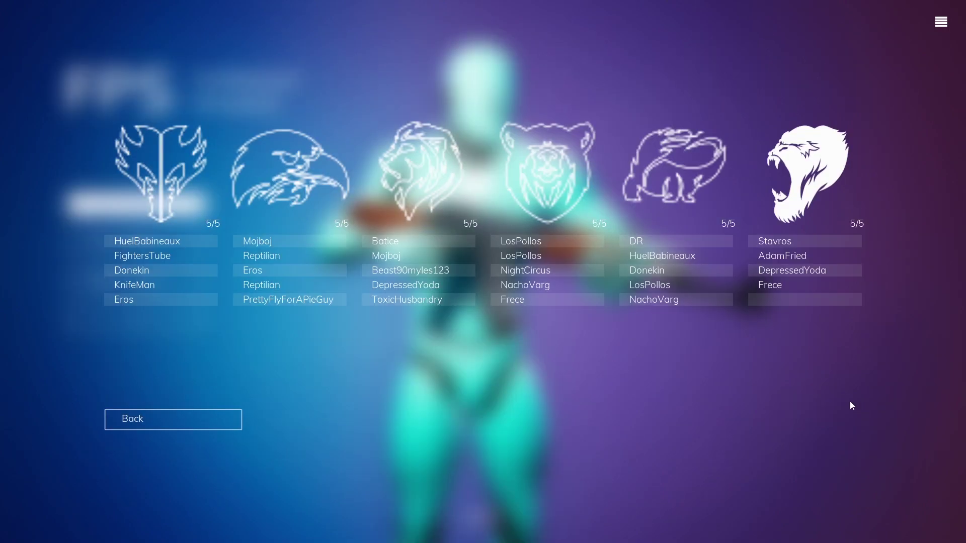
left_click(237, 419)
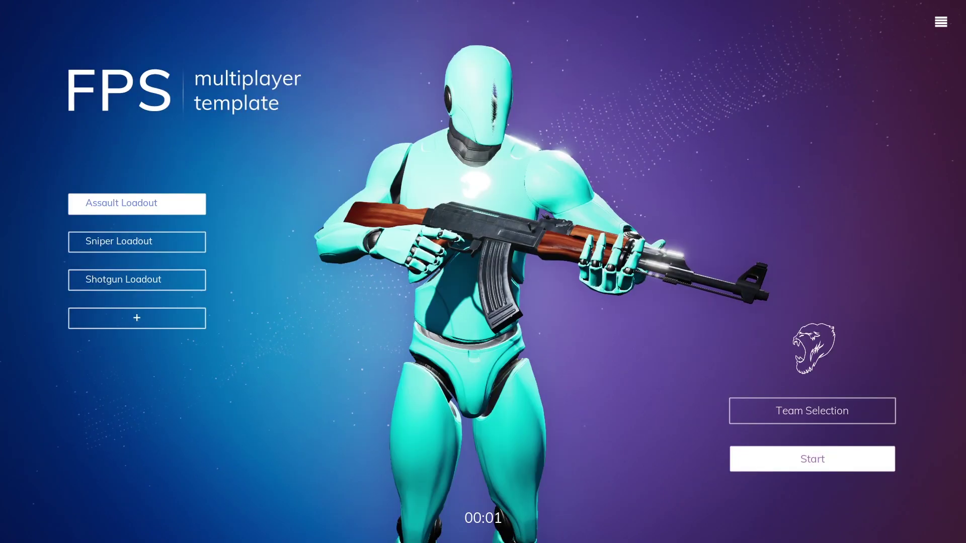
Step: Start the match with the Assault Loadout and move the character forward
left_click(848, 467)
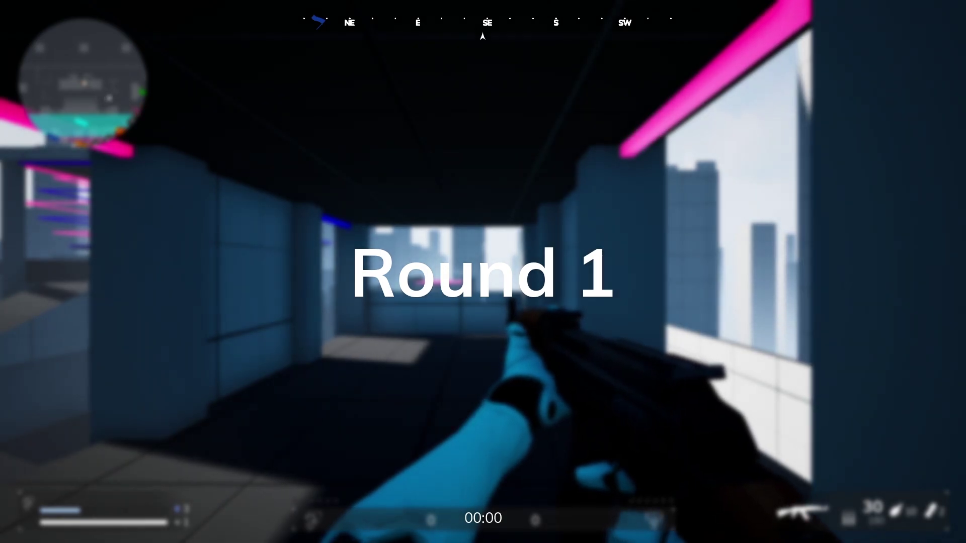
key("w")
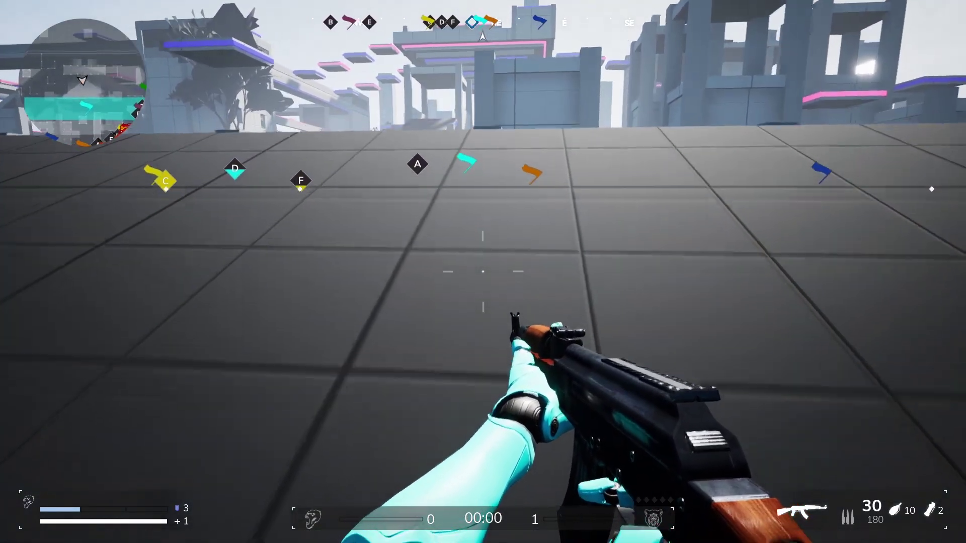
Step: Run and jump the character from the spawn area across the map to the capture zone of objective D
key("w")
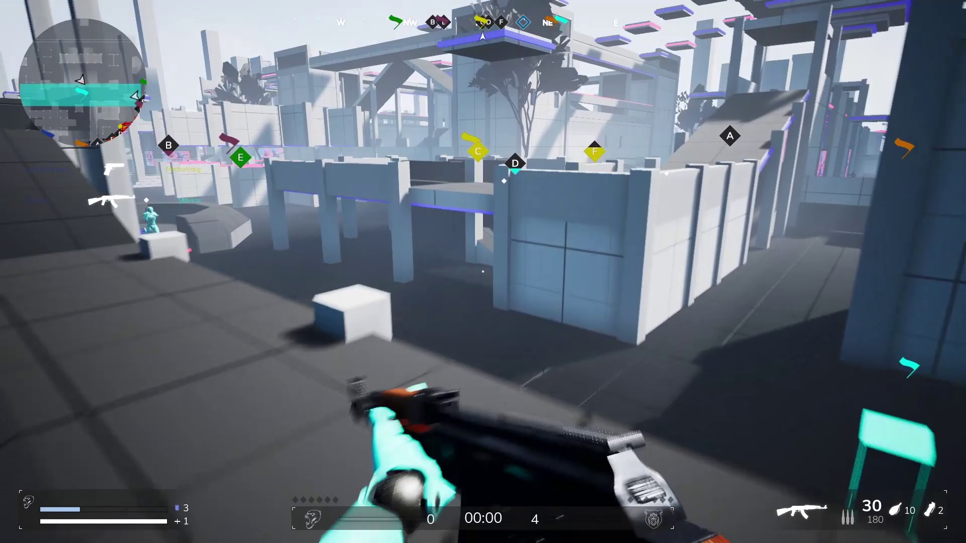
key("w")
key("space")
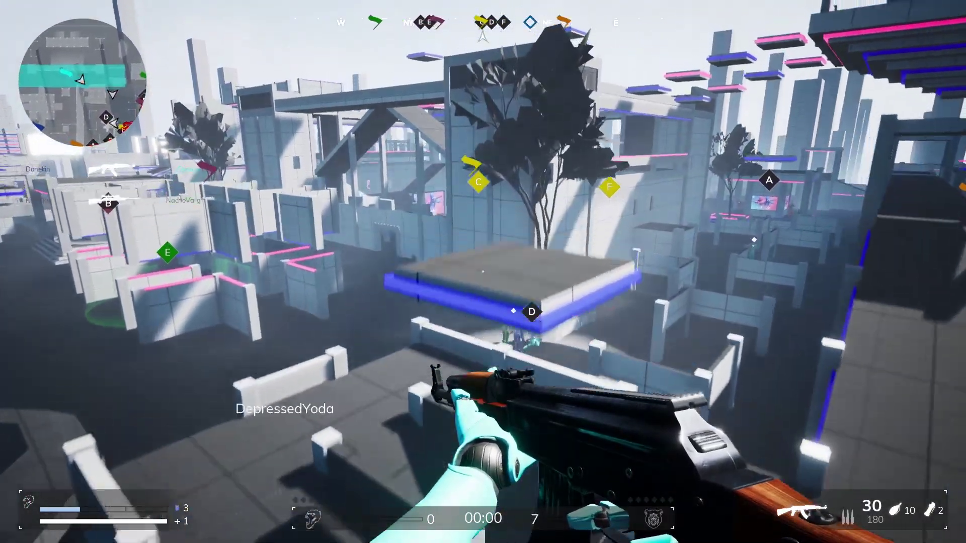
key("w")
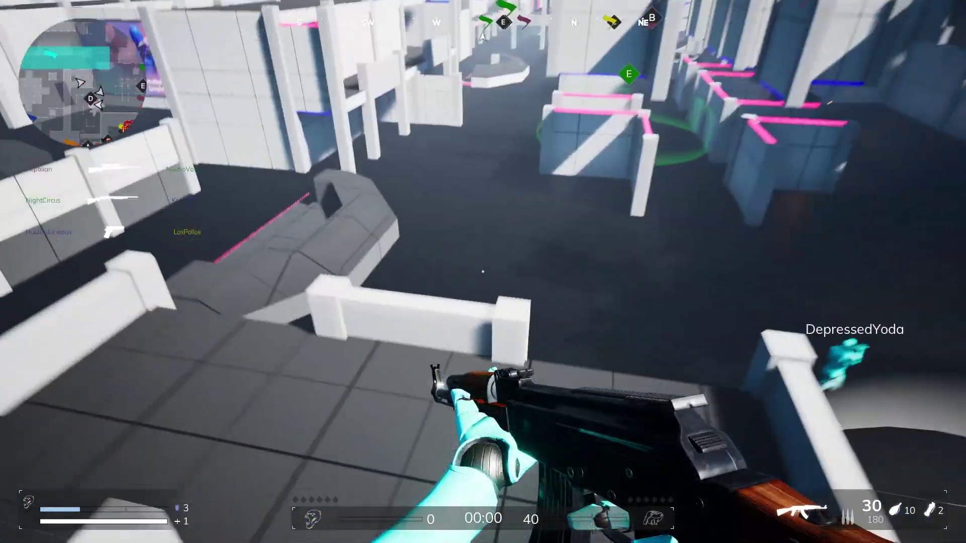
key("w")
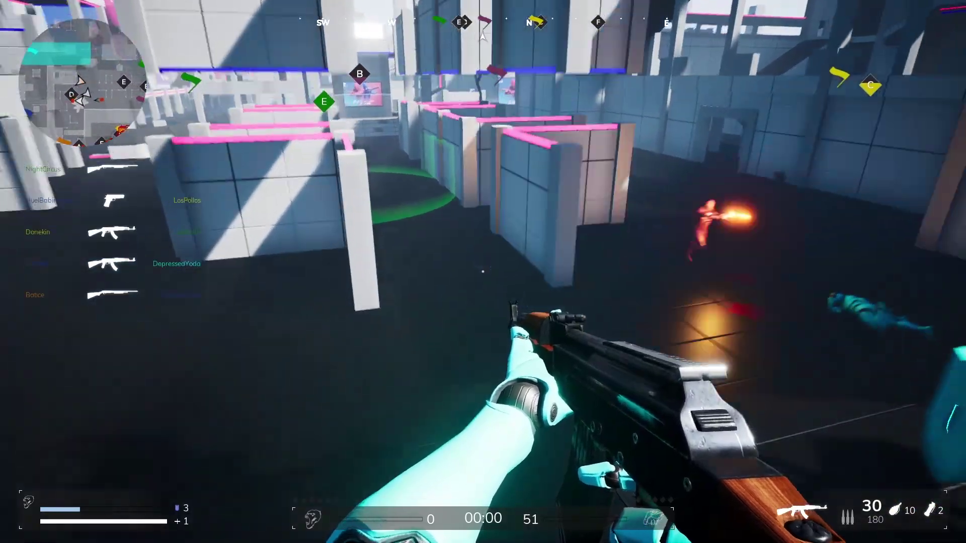
key("w")
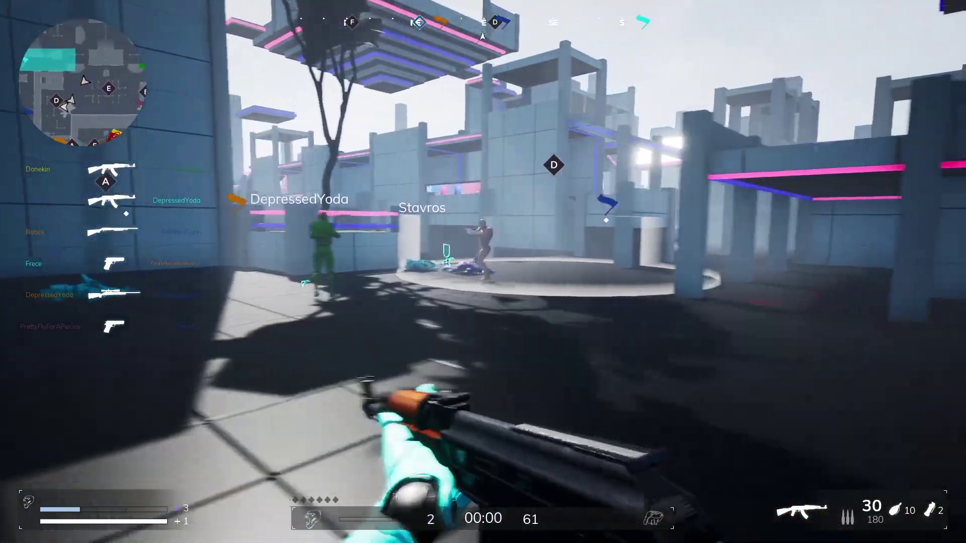
key("w")
key("w")
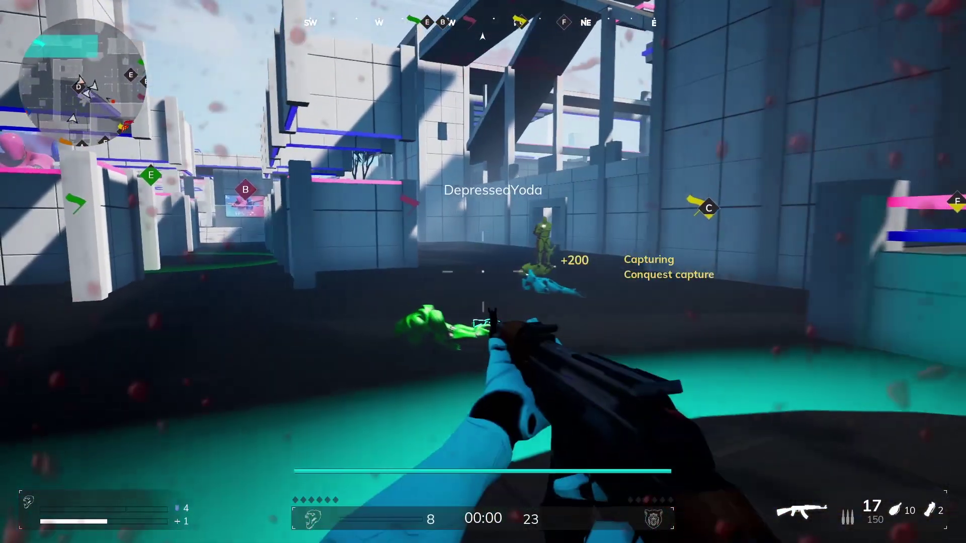
Step: Aim down the rifle's sights, shoot the yellow enemies near objective D and reload the weapon
right_click(483, 272)
left_click(483, 272)
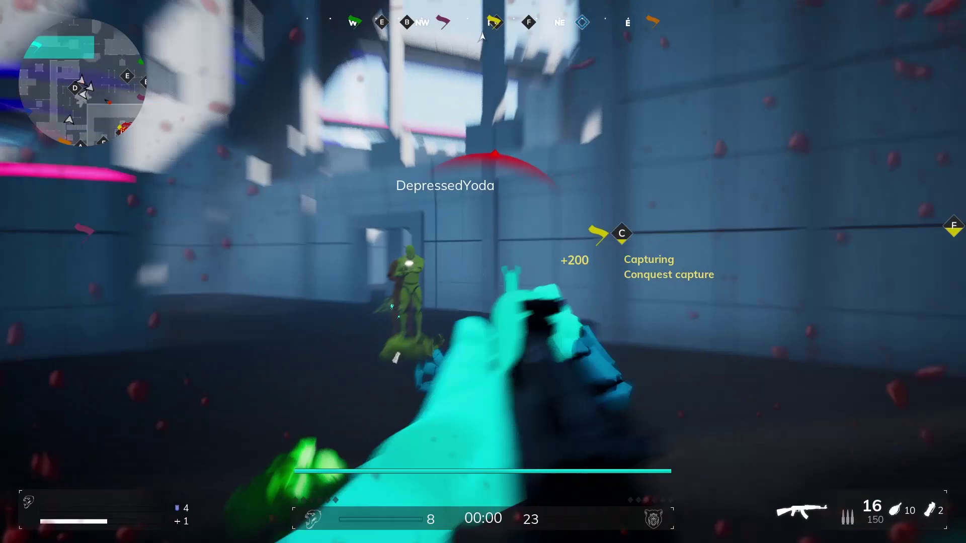
left_click(483, 272)
left_click(483, 271)
left_click(483, 272)
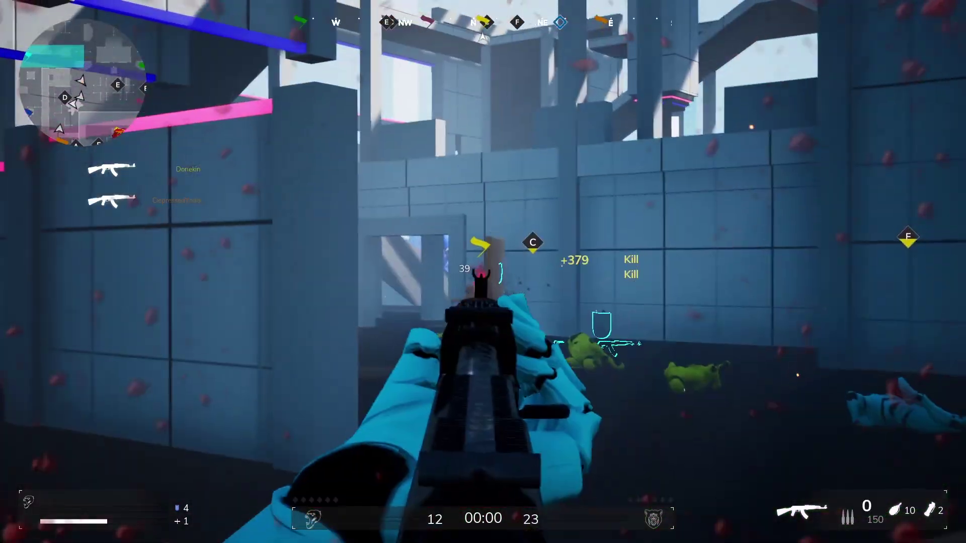
key("r")
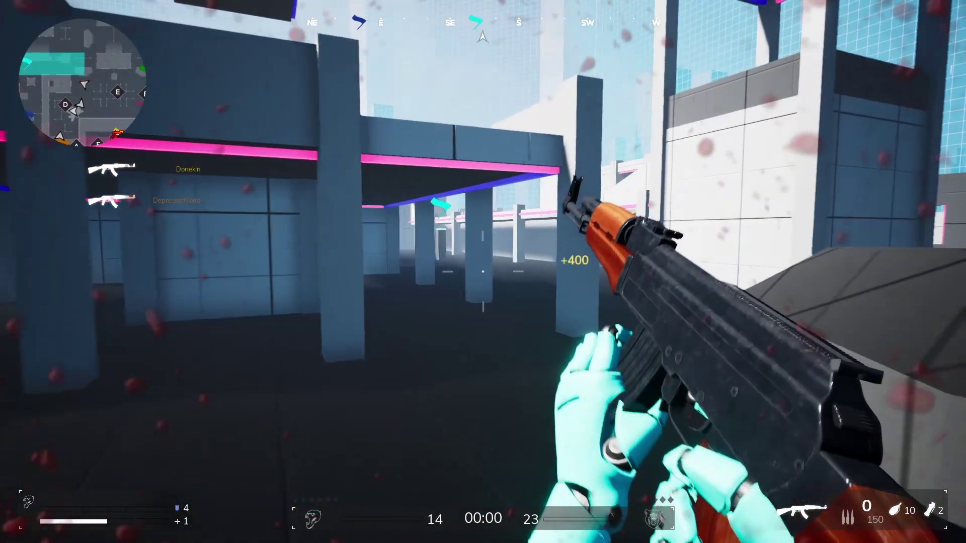
Step: Run from objective D past the white walls and jump over the low obstacle towards objective E
key("w")
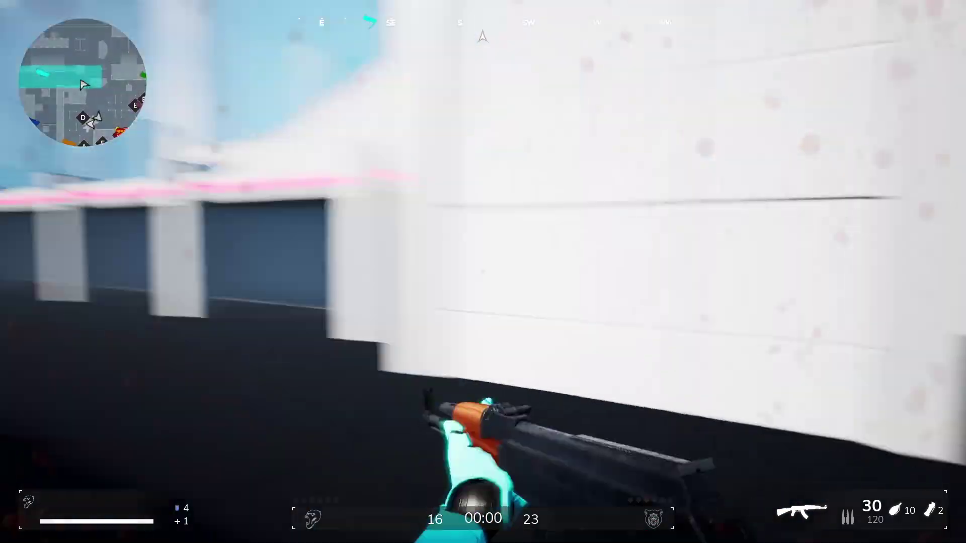
key("w")
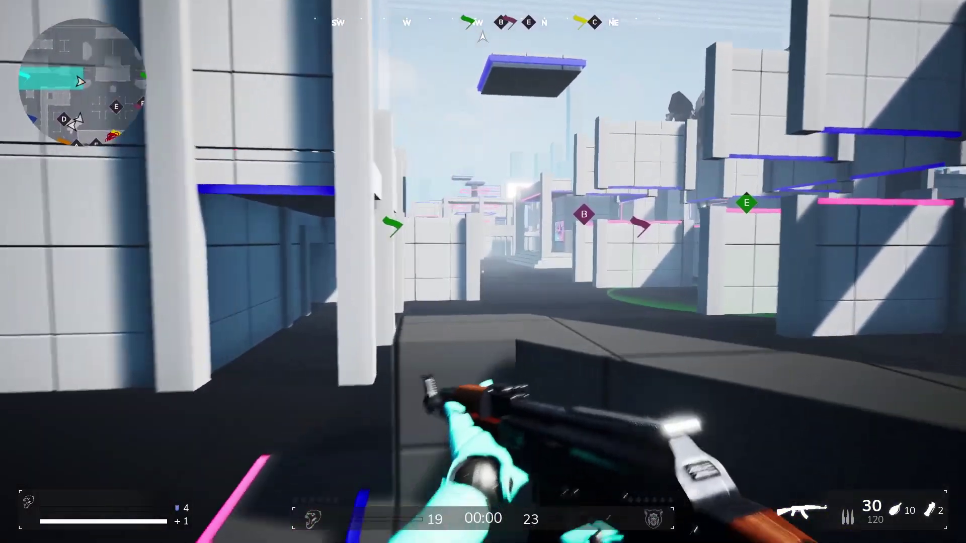
key("space")
key("w")
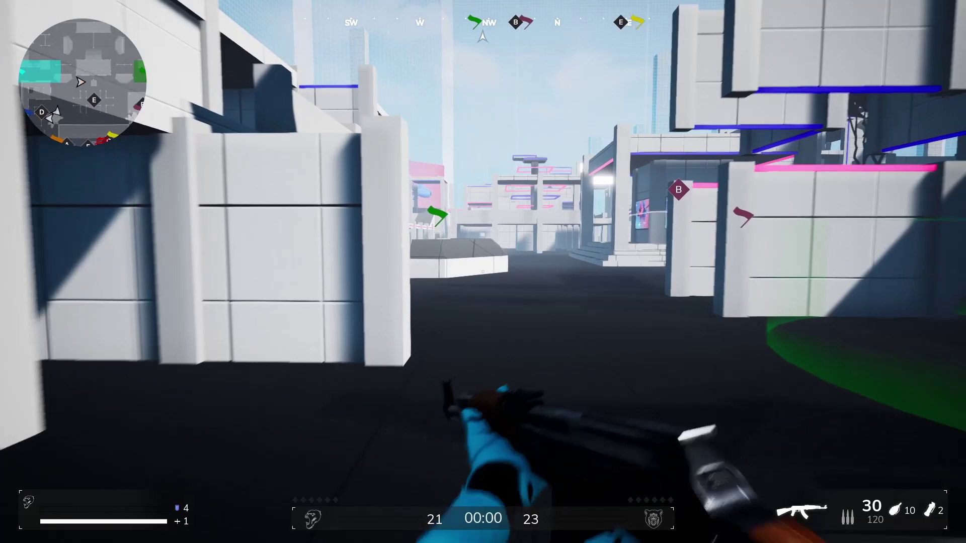
Step: Advance beside objective E and examine the enlarged map of objectives and team bases, closing it at the end
key("w")
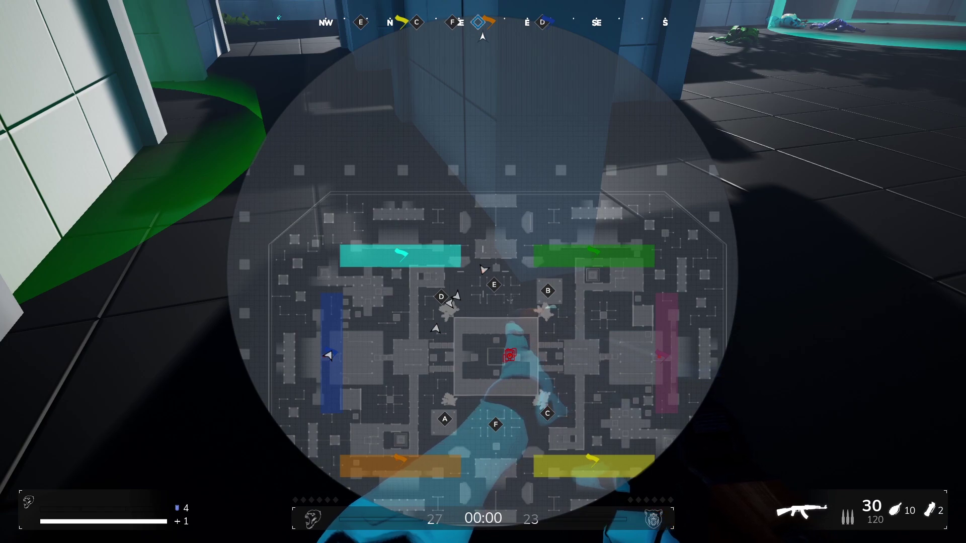
key("m")
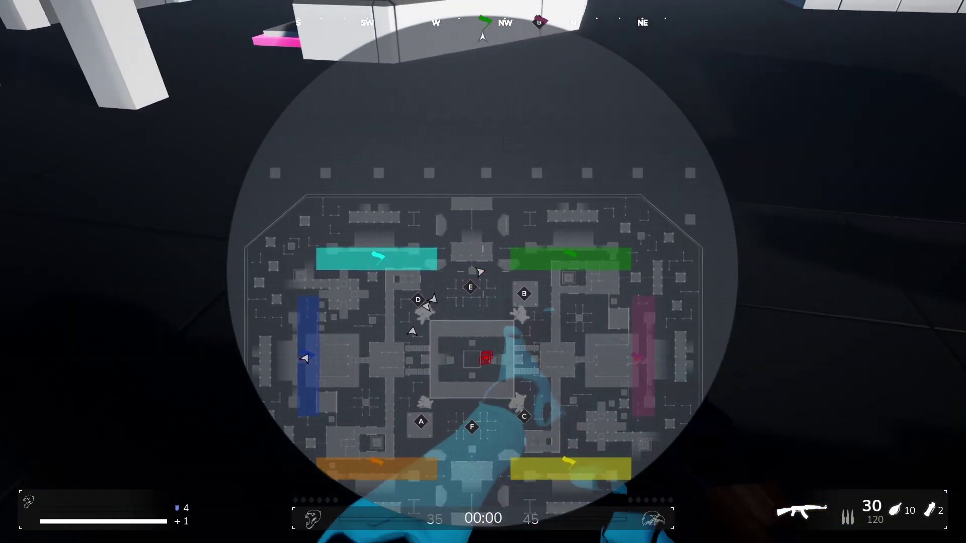
key("m")
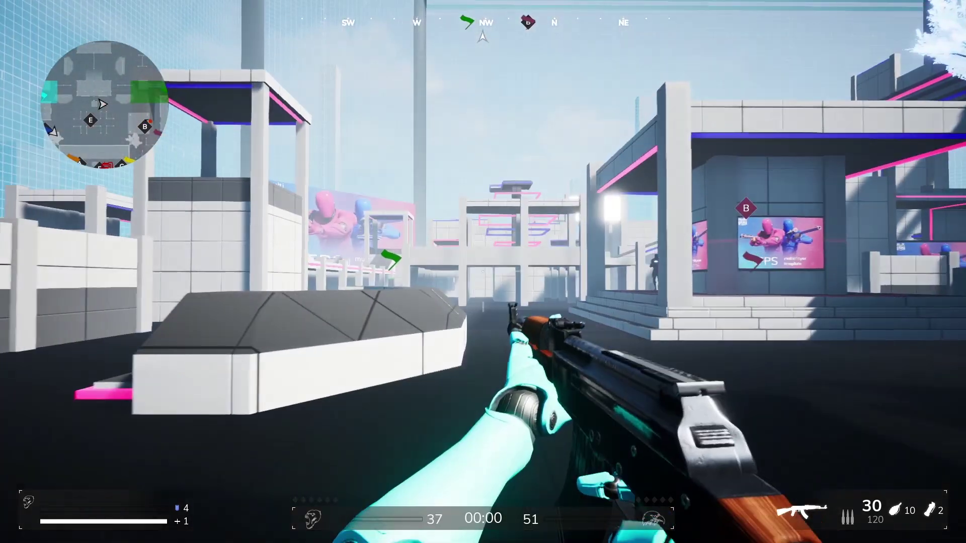
Step: Advance to the steps at objective B, aim down the sights and sidestep away towards the green base
key("w")
key("w")
right_click(483, 272)
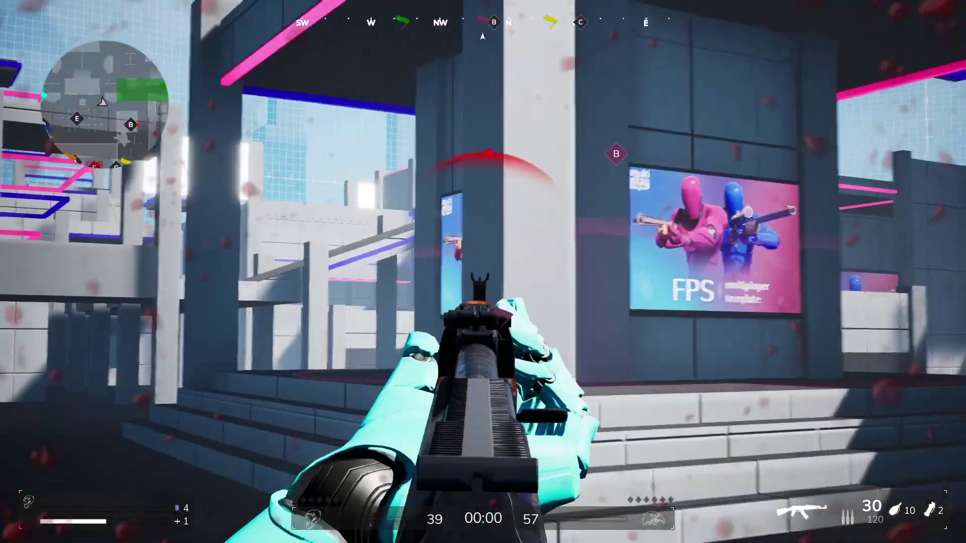
key("a")
key("w")
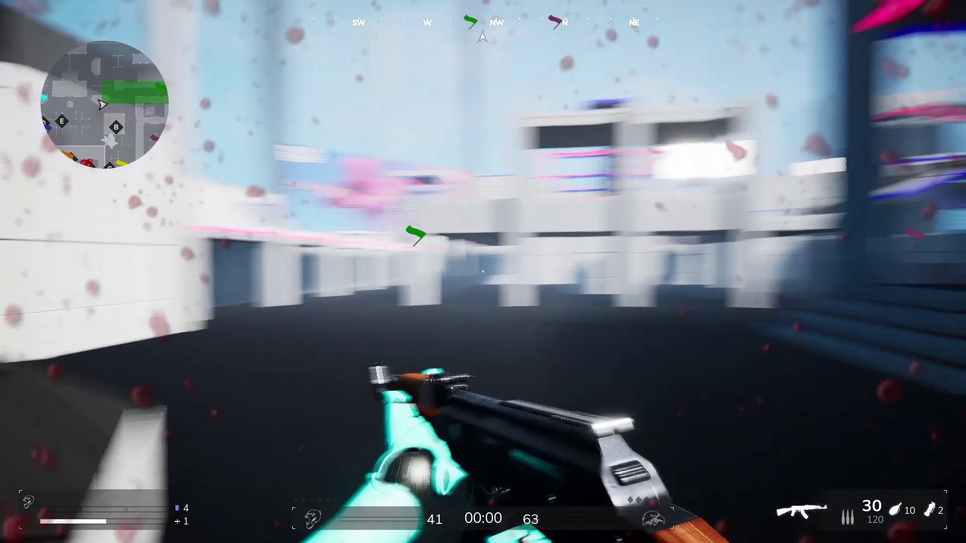
Step: Run into the green team's base, crouching and jumping on the way across its walls
key("w")
key("c")
key("space")
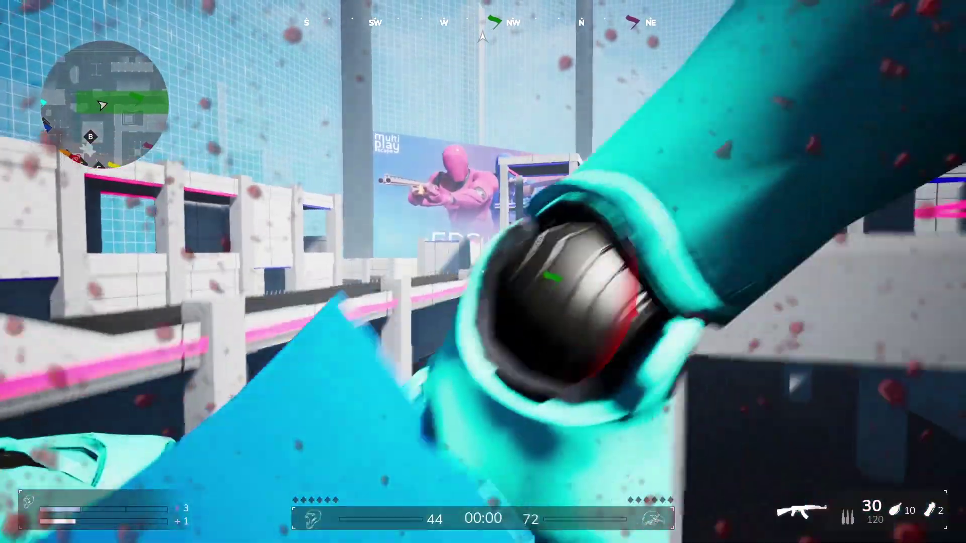
key("w")
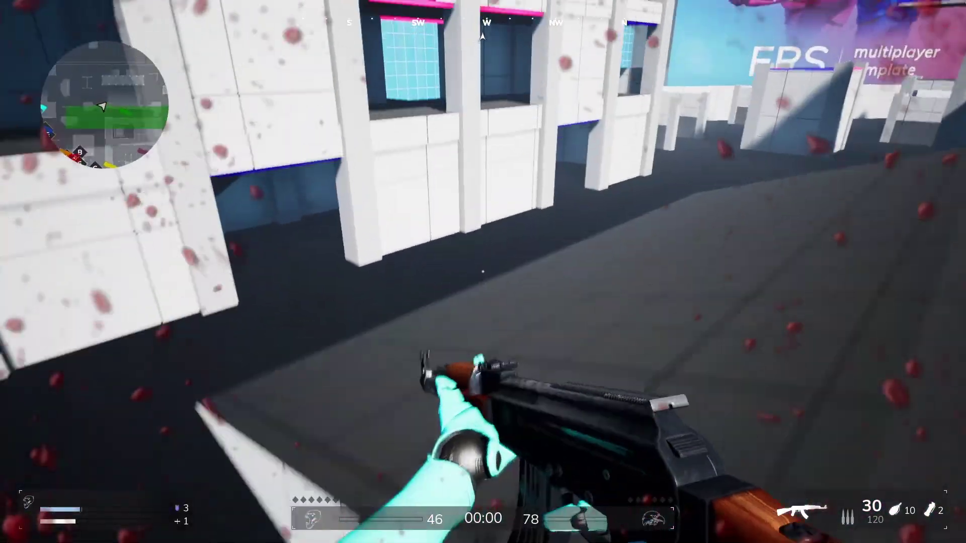